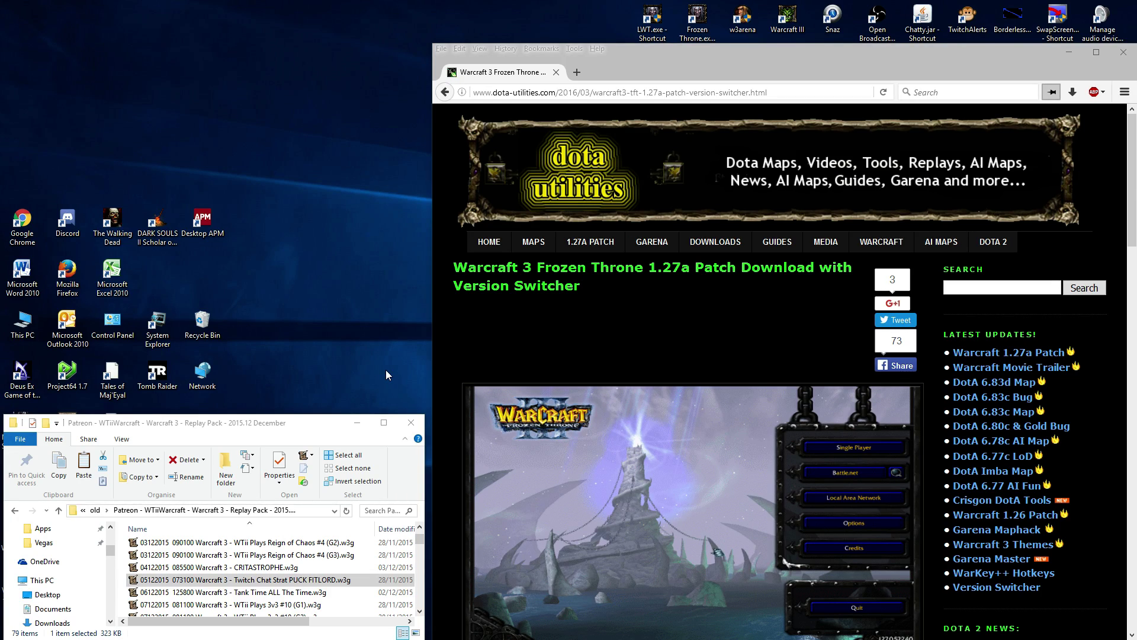
# - Scroll the 1.27a patch article to its downloads and follow the WVS-127a-by-DotA_Utilities.zip MEGA link
pyautogui.click(691, 320)
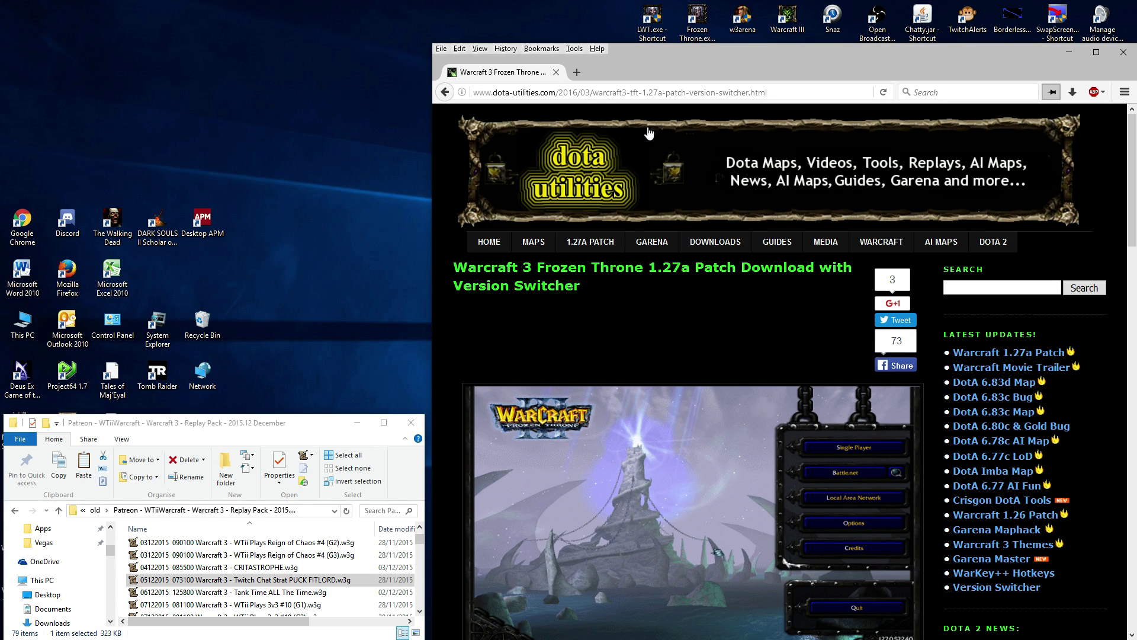
pyautogui.click(560, 94)
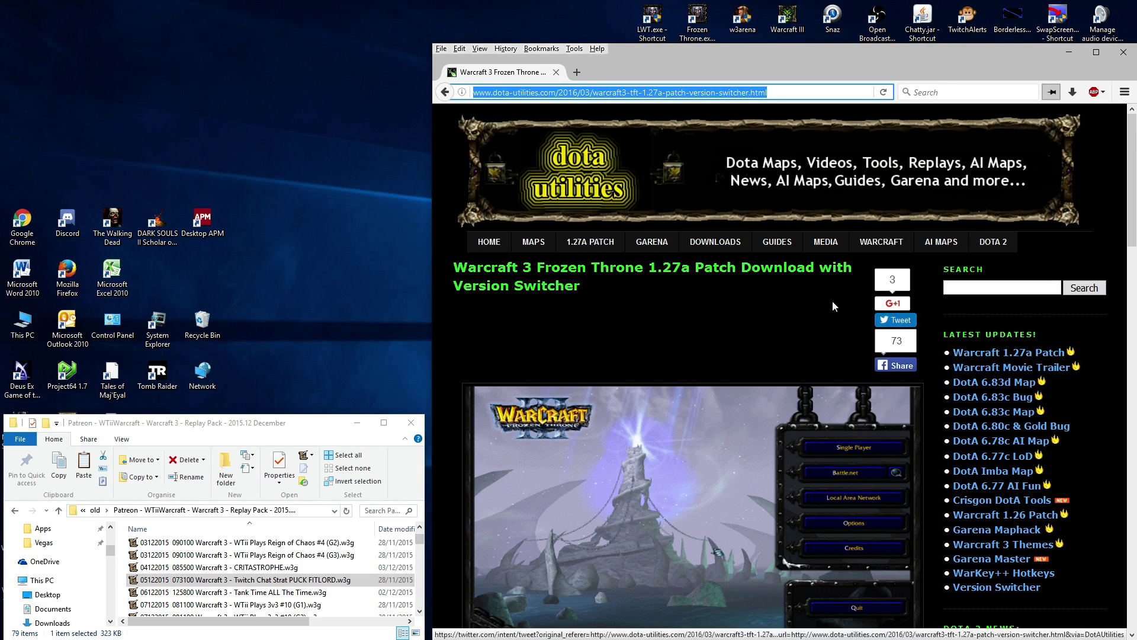
pyautogui.middleClick(797, 311)
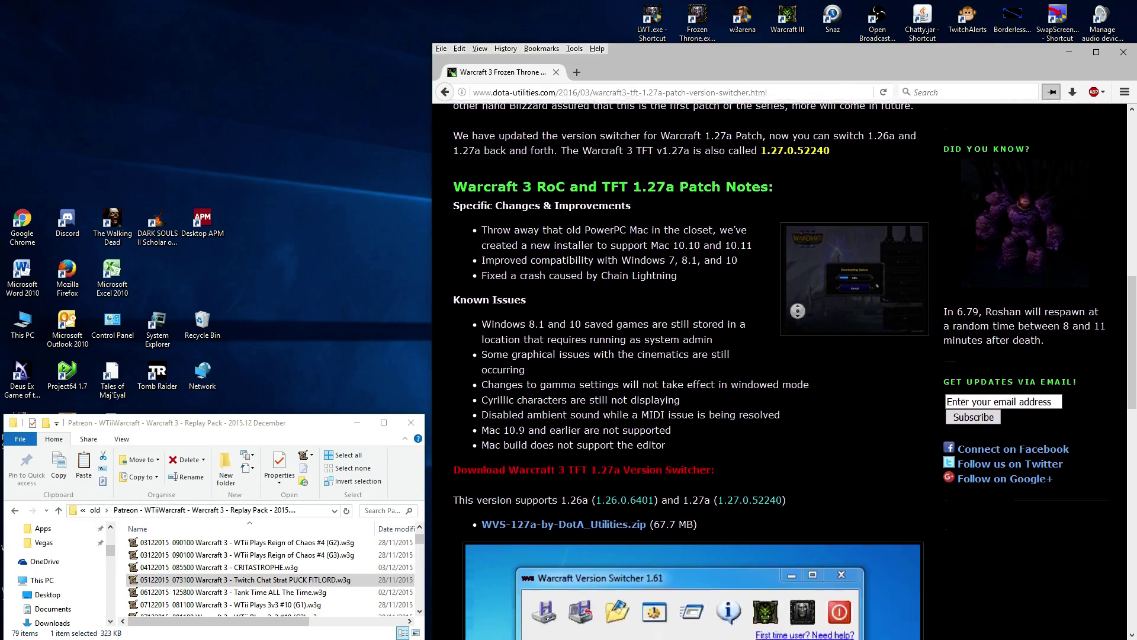
pyautogui.click(796, 332)
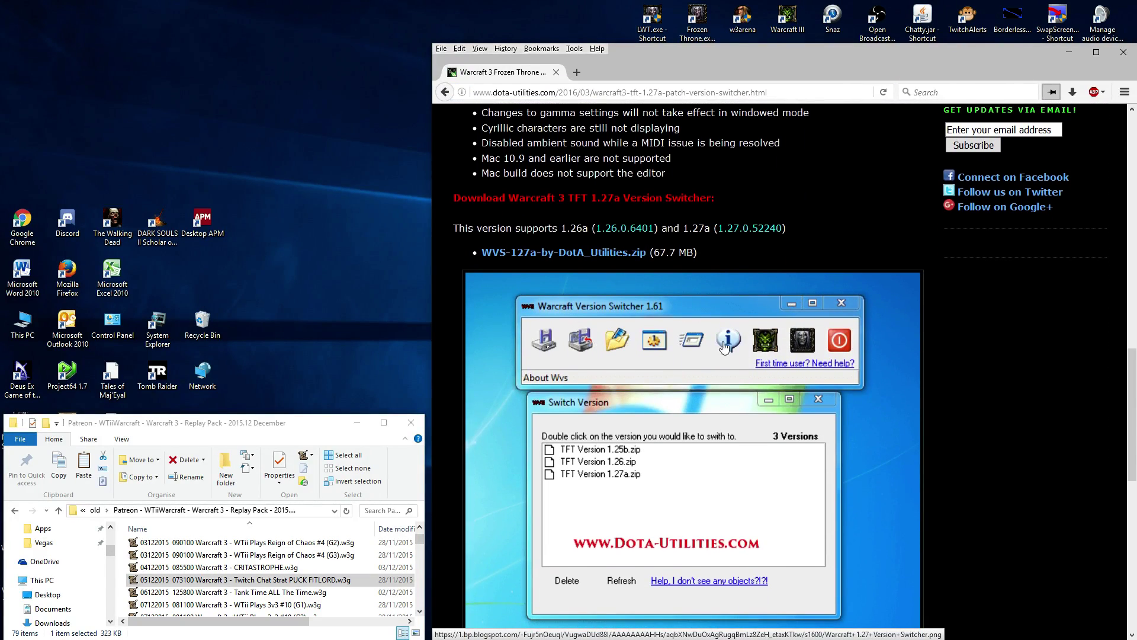
pyautogui.click(632, 261)
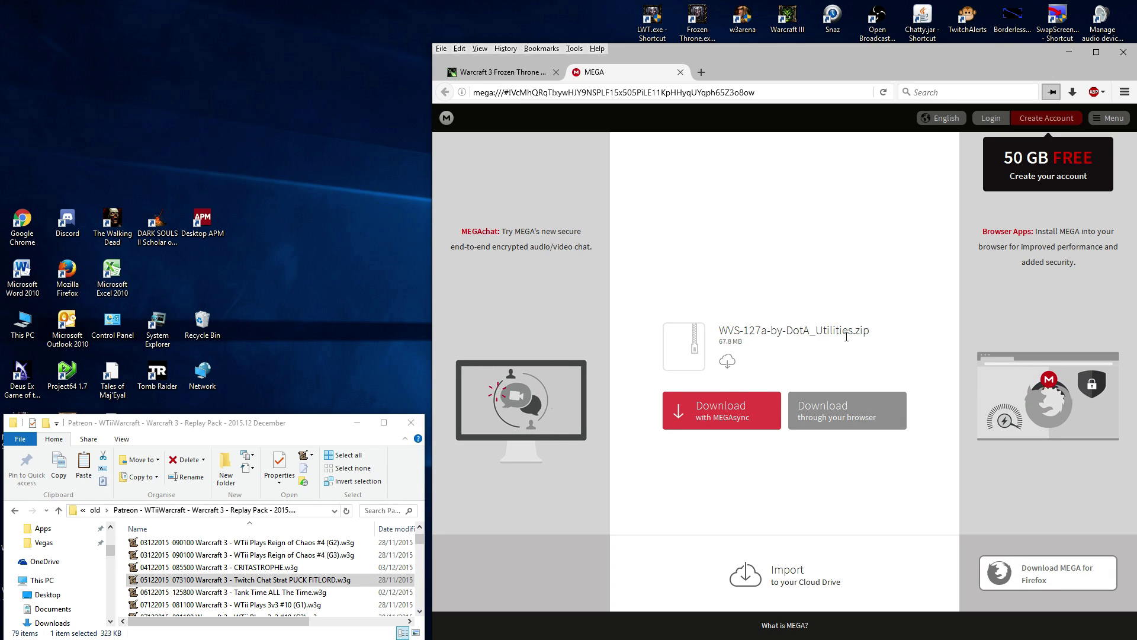
# - Download the 67.7 MB WVS-127a zip through the browser and reveal it in the Desktop folder
pyautogui.click(875, 416)
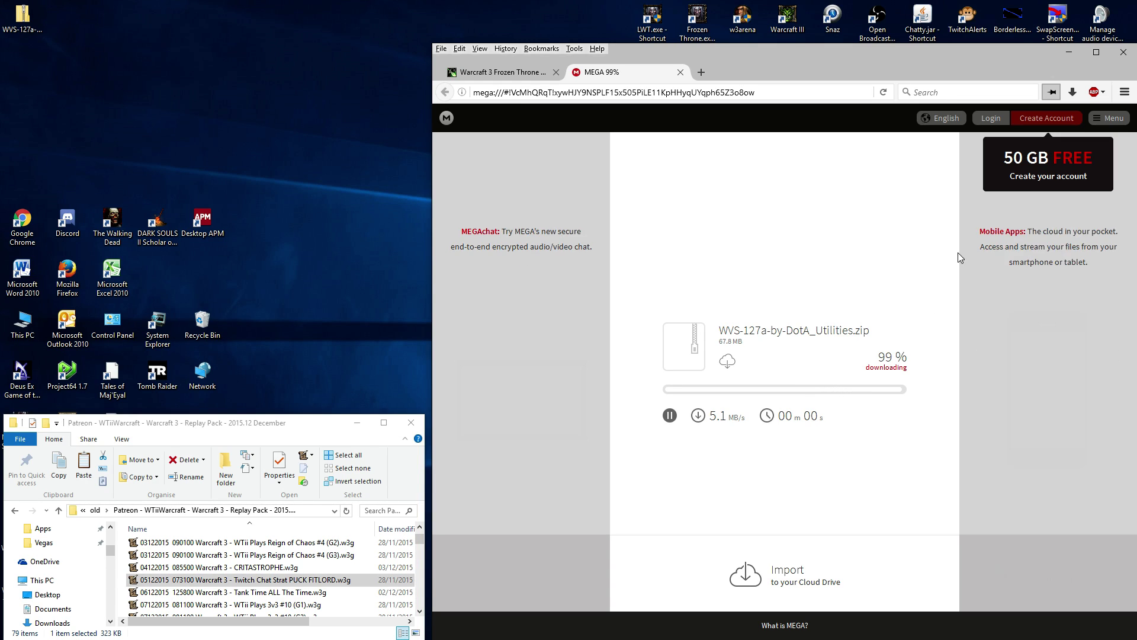
pyautogui.click(1073, 92)
pyautogui.click(1064, 135)
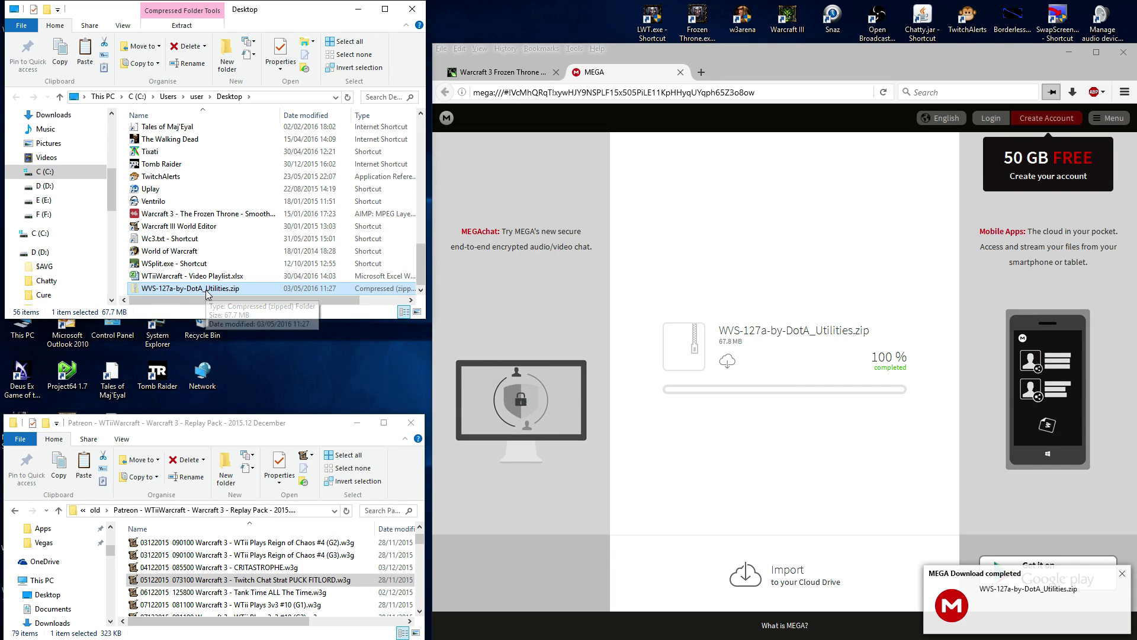
# - Navigate File Explorer to Documents\A.ll\Download, where the WVS-127a zip sits
pyautogui.scroll(1, 68, 151)
pyautogui.click(68, 149)
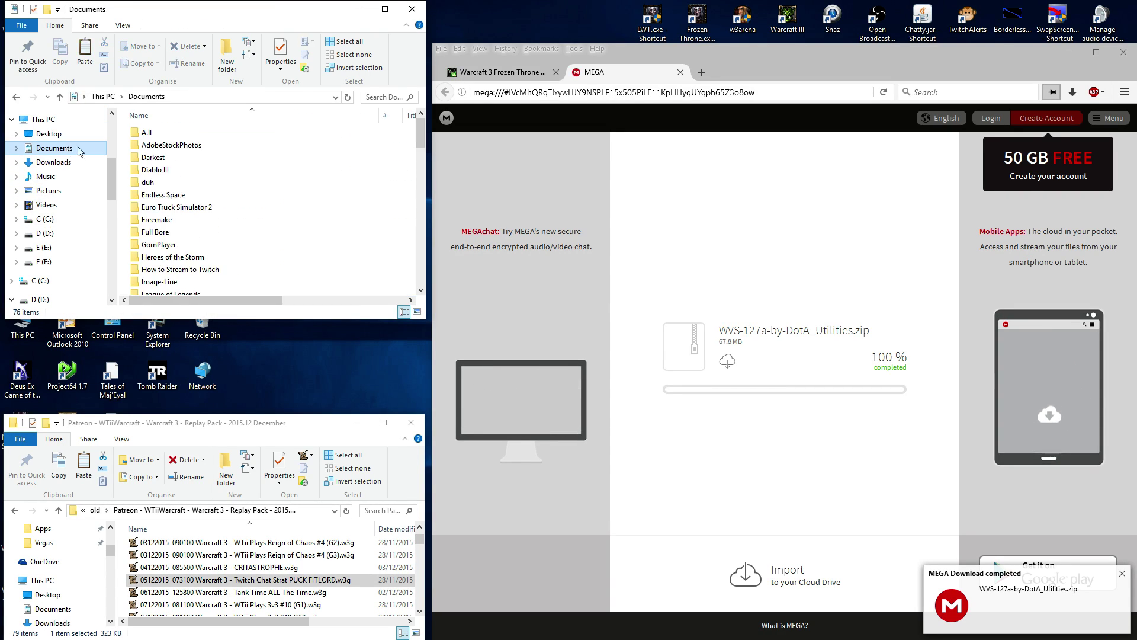
pyautogui.doubleClick(159, 134)
pyautogui.doubleClick(166, 210)
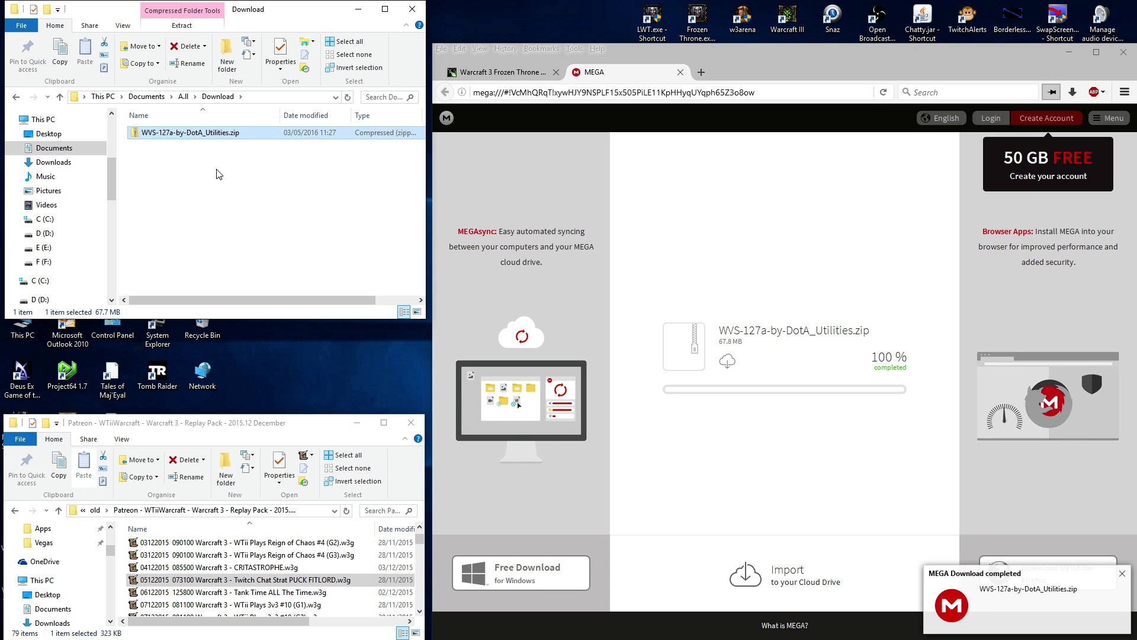
# - Extract the WVS-127a zip into the Download folder with WinRAR's 'Extract Here'
pyautogui.rightClick(208, 133)
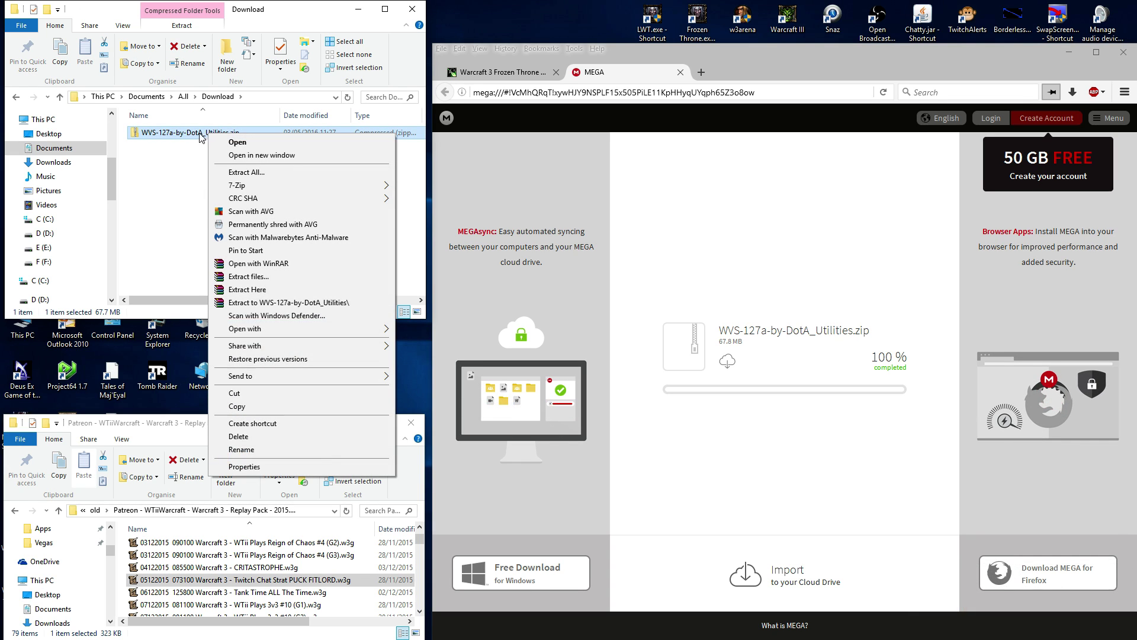
pyautogui.click(178, 173)
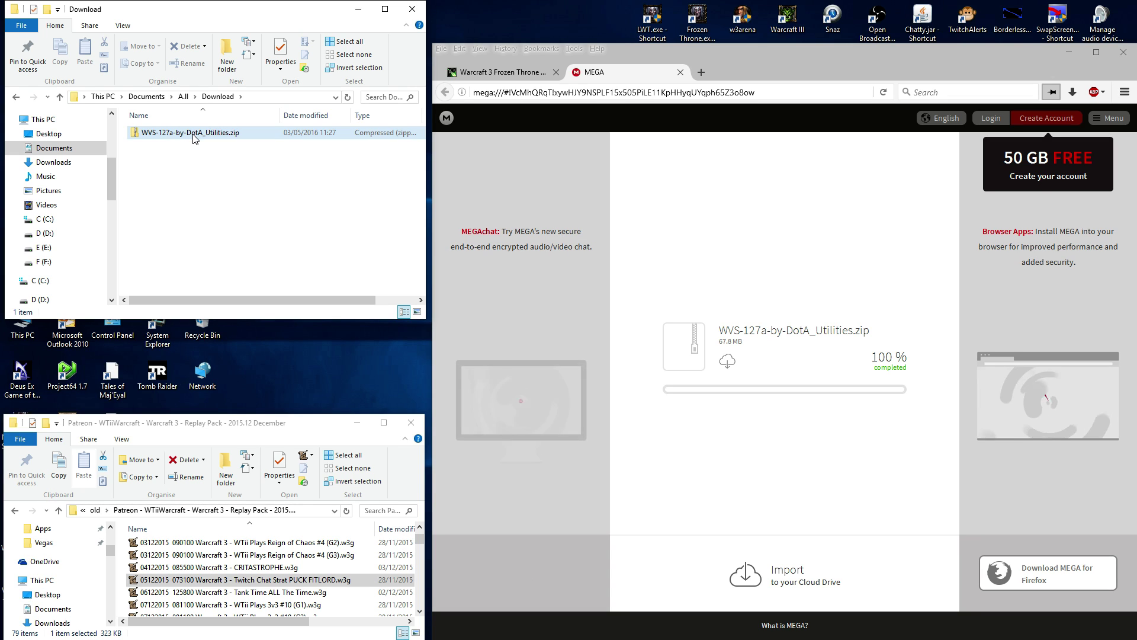
pyautogui.rightClick(195, 141)
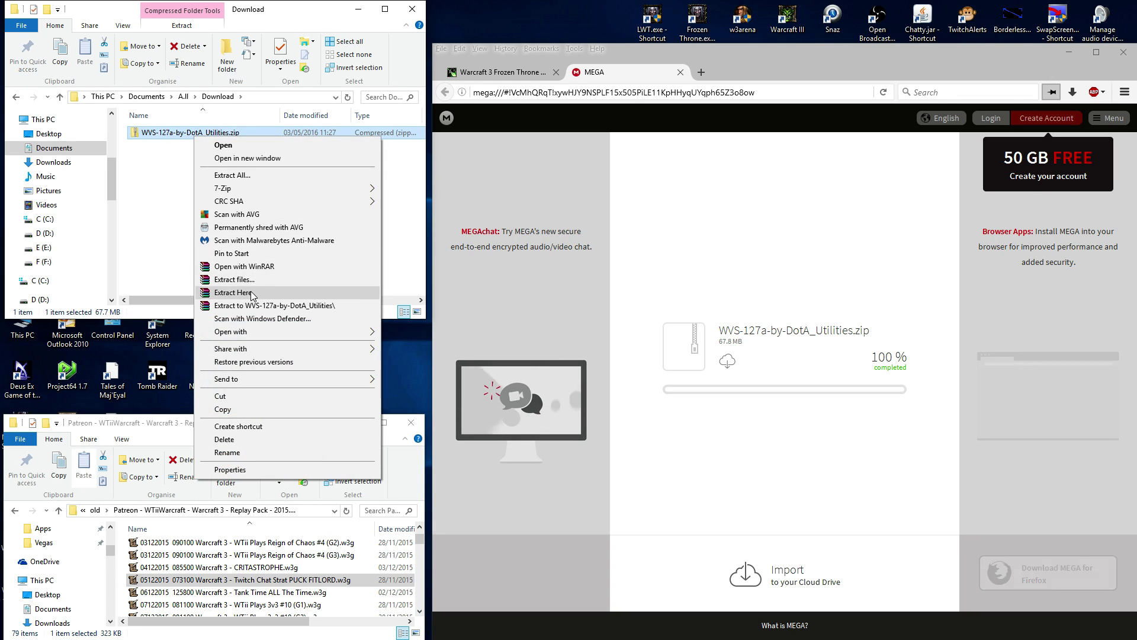
pyautogui.click(251, 281)
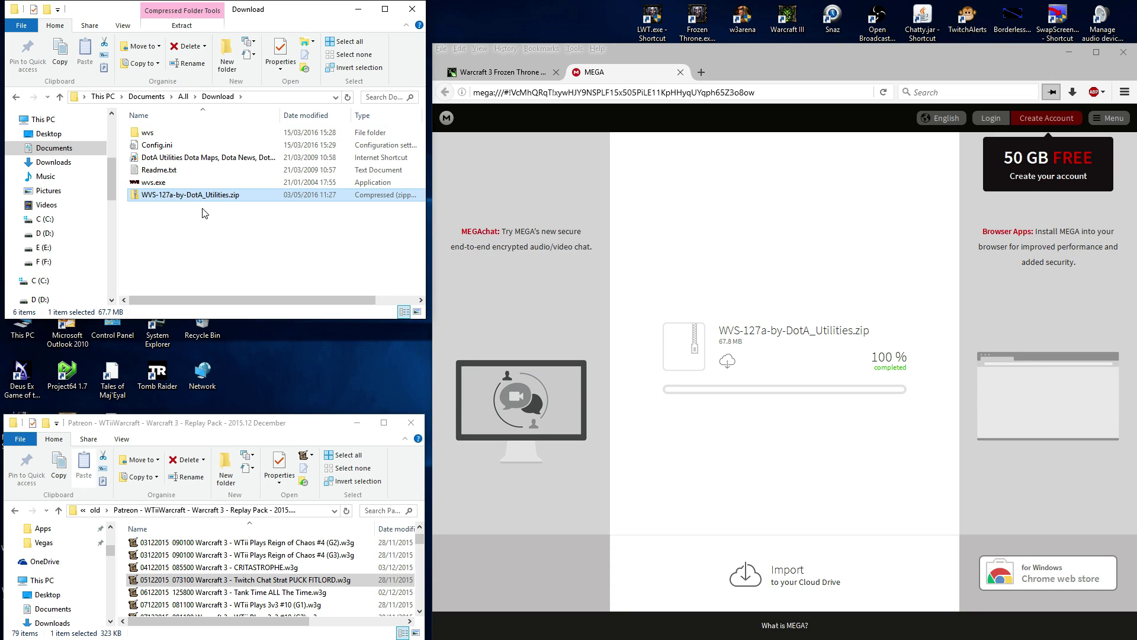
# - Select wvs.exe among the extracted Config.ini, Readme.txt and wvs folder
pyautogui.click(214, 241)
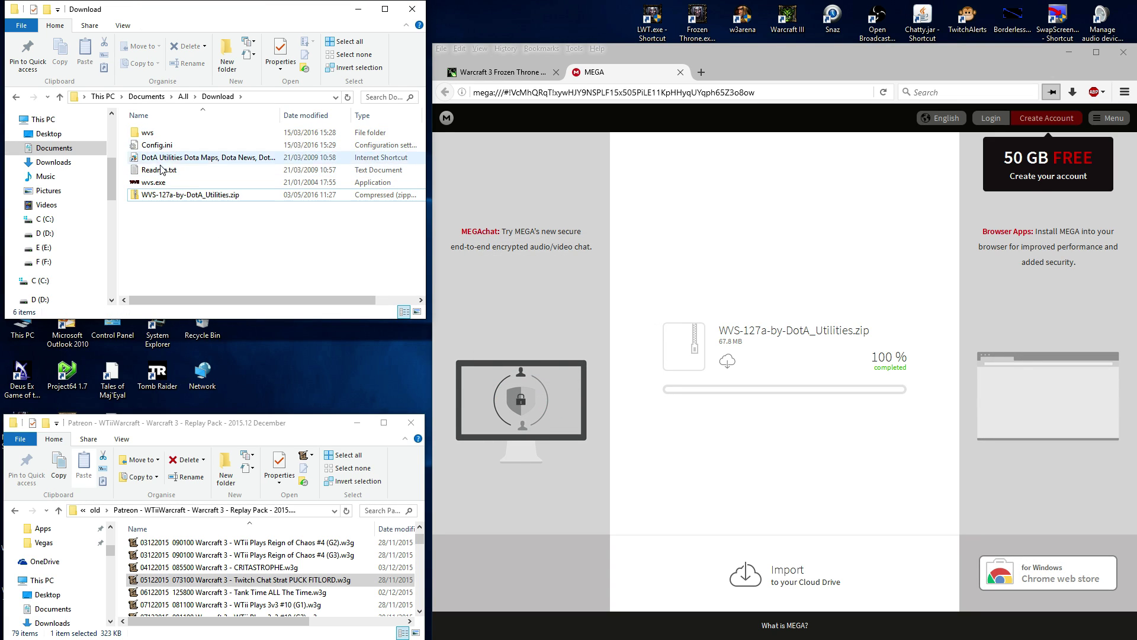
pyautogui.rightClick(191, 233)
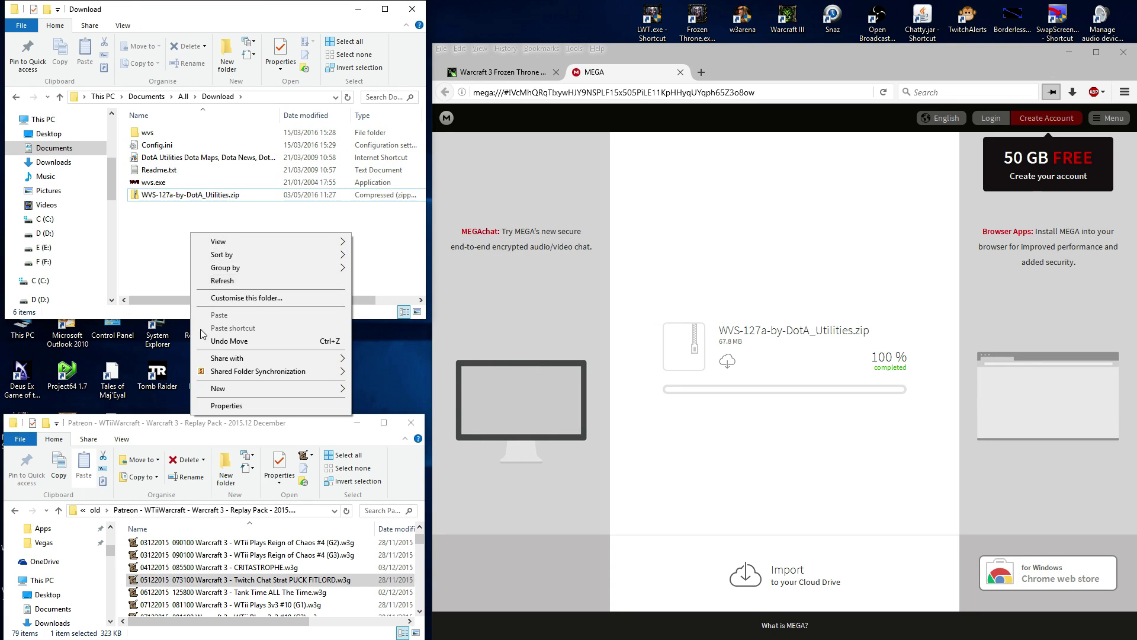
pyautogui.click(158, 257)
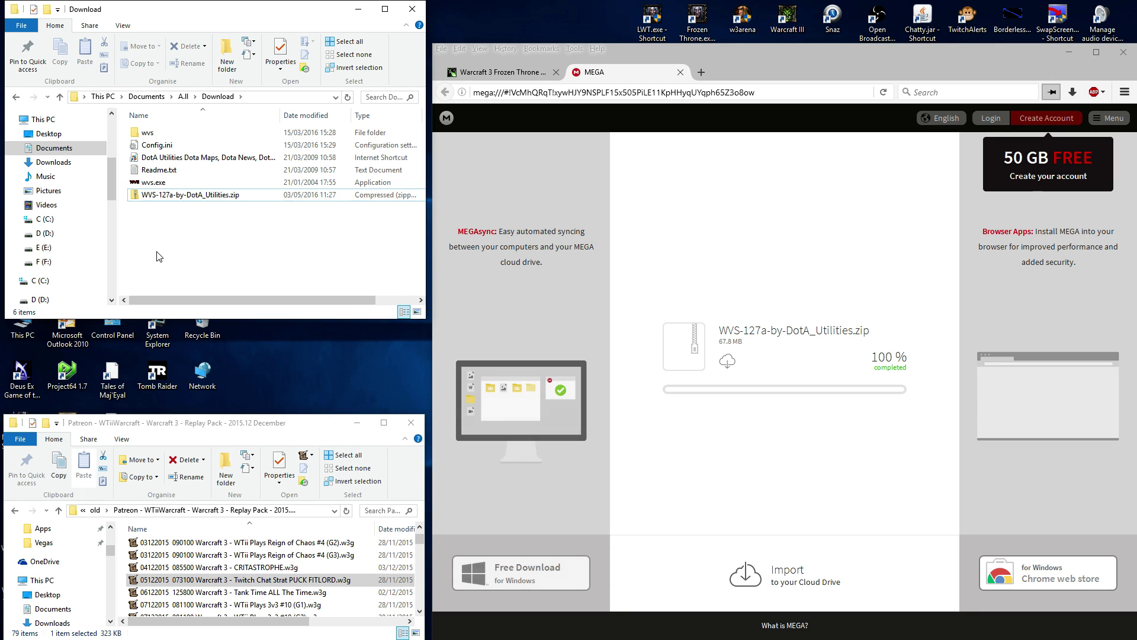
pyautogui.click(170, 186)
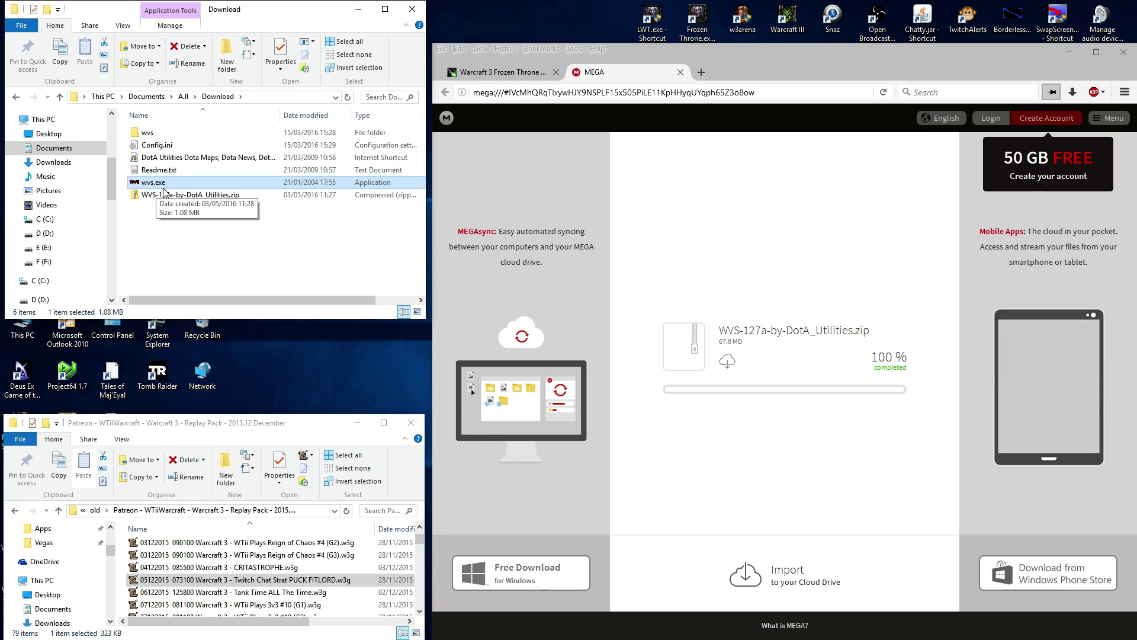
# - Launch wvs.exe and place the switcher window below the shortened Download folder window
pyautogui.doubleClick(161, 186)
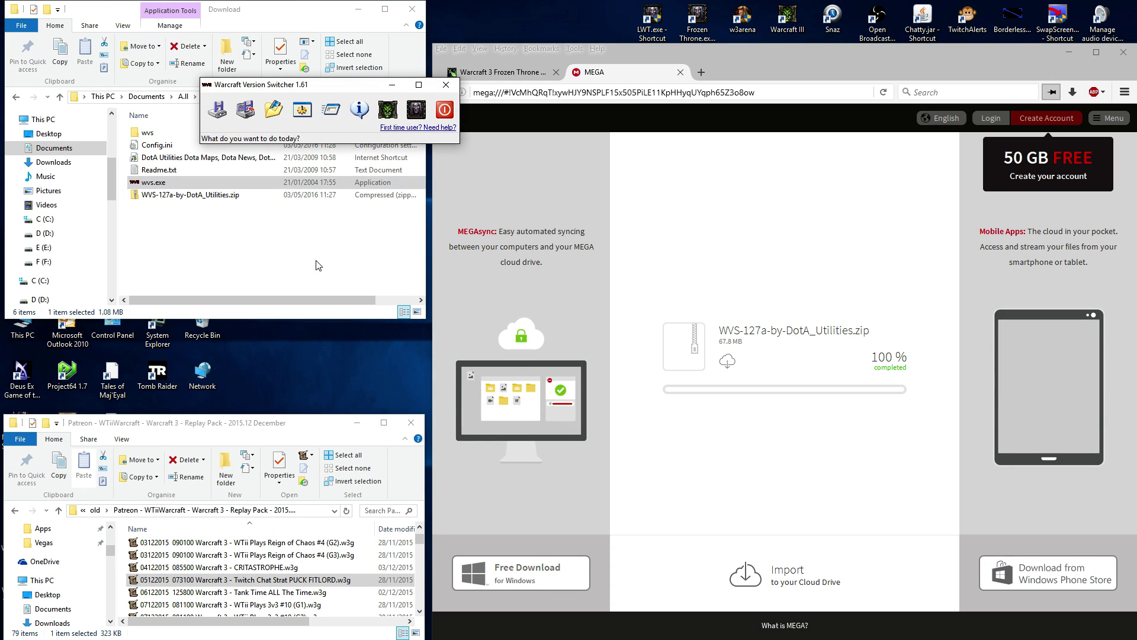
pyautogui.moveTo(320, 320); pyautogui.dragTo(320, 242)
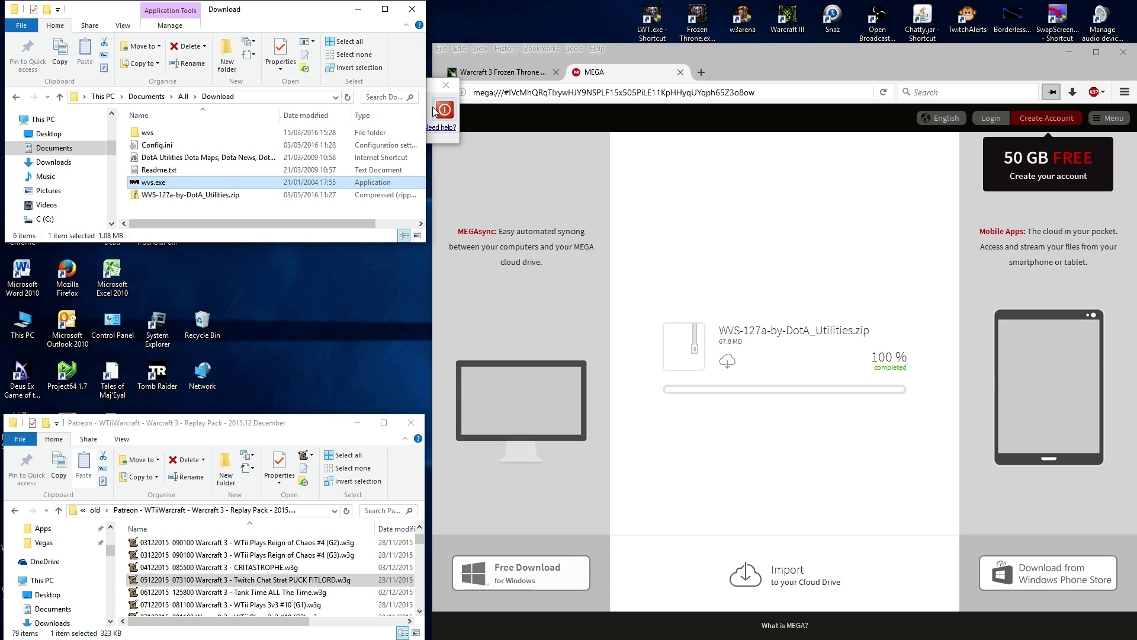
pyautogui.click(434, 112)
pyautogui.moveTo(348, 93); pyautogui.dragTo(149, 253)
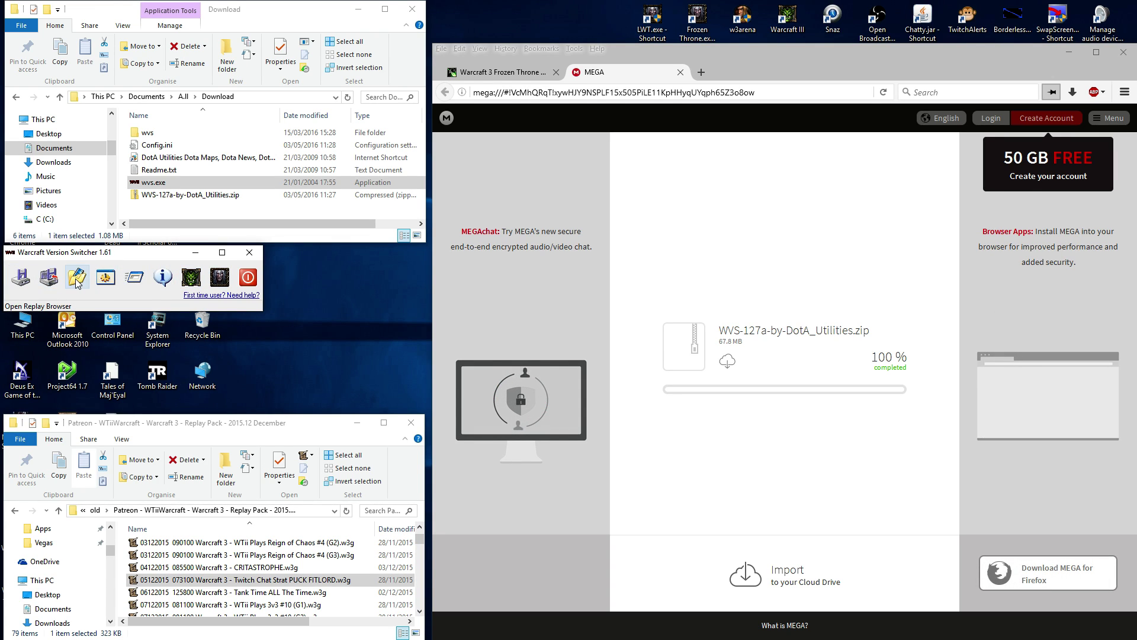
# - Open the Switch Version list and choose TFT Version 1.27a.zip
pyautogui.click(21, 278)
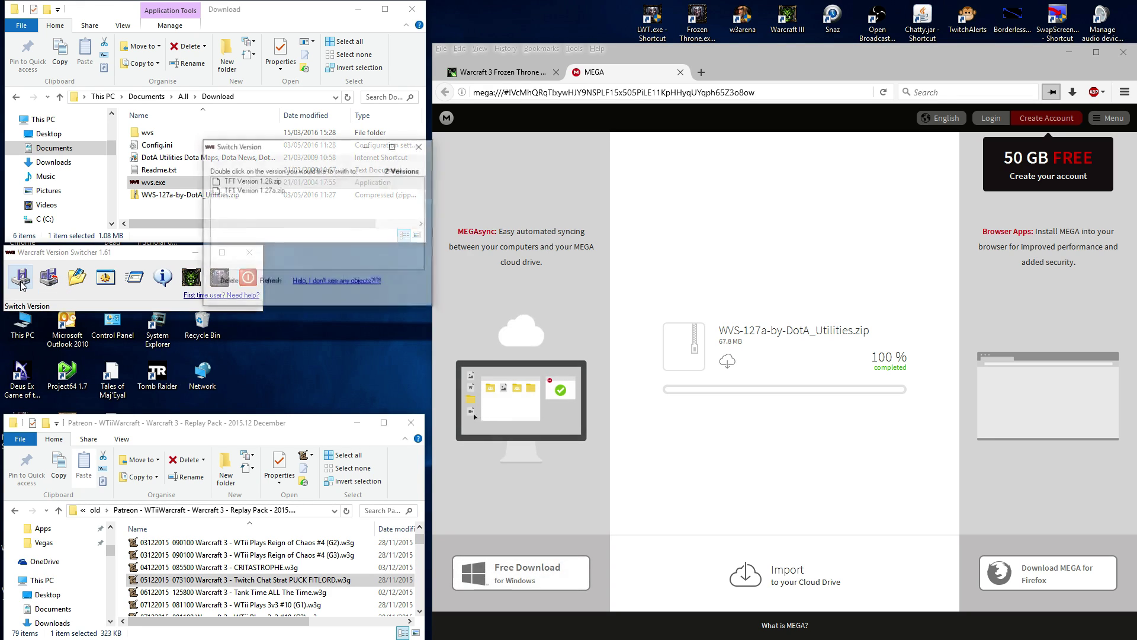
pyautogui.moveTo(273, 149); pyautogui.dragTo(76, 322)
pyautogui.click(75, 357)
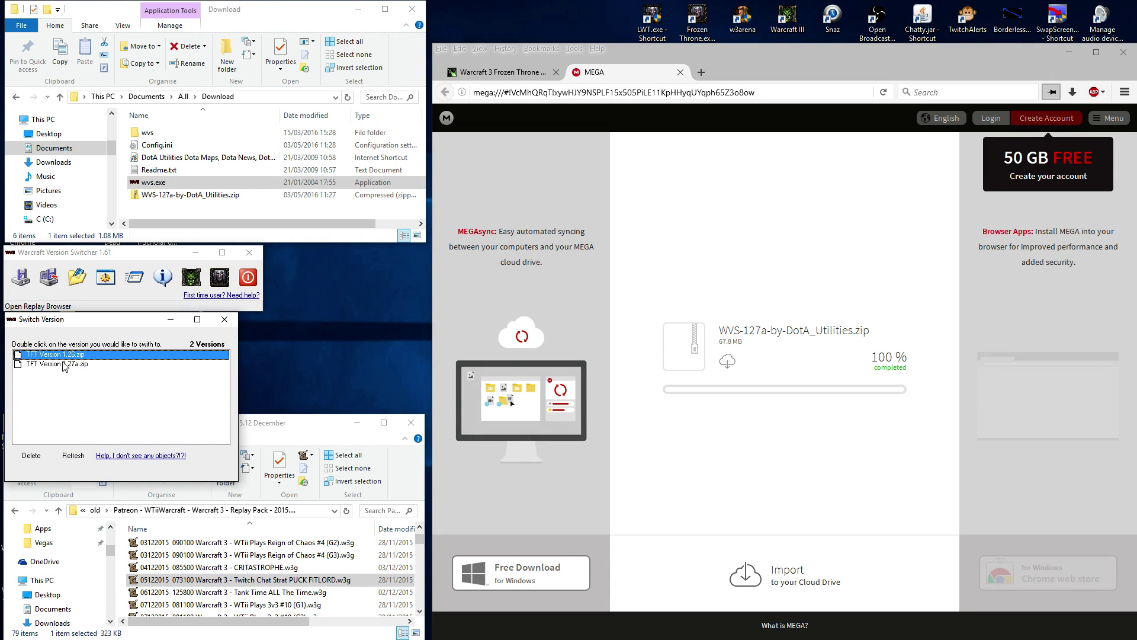
pyautogui.click(82, 365)
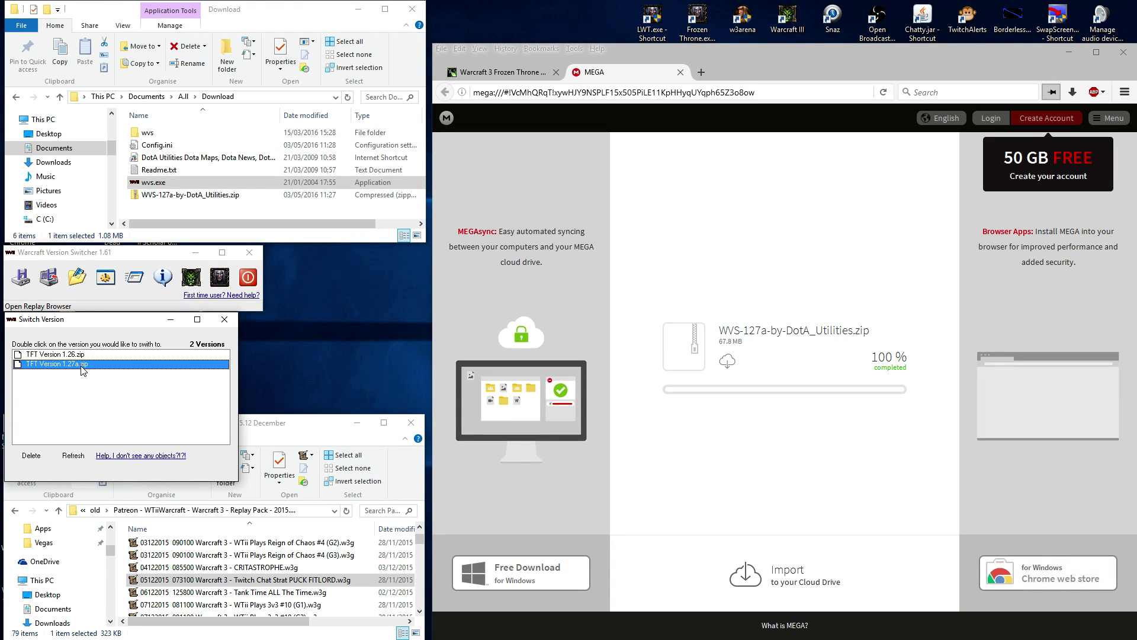
pyautogui.doubleClick(709, 30)
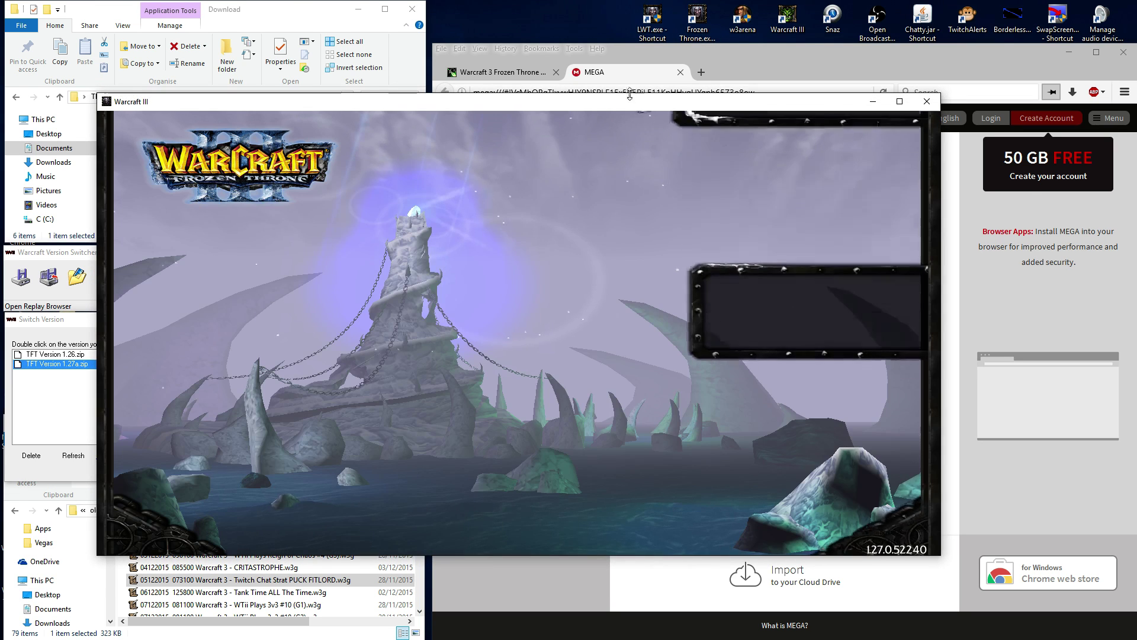
pyautogui.moveTo(627, 111); pyautogui.dragTo(819, 168)
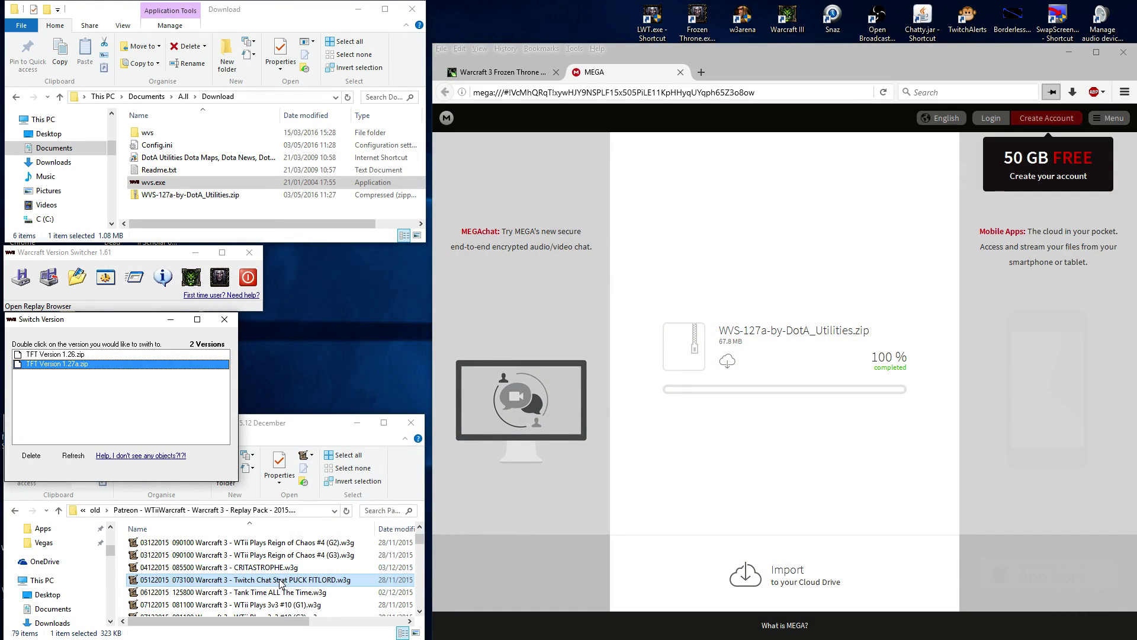
pyautogui.doubleClick(758, 26)
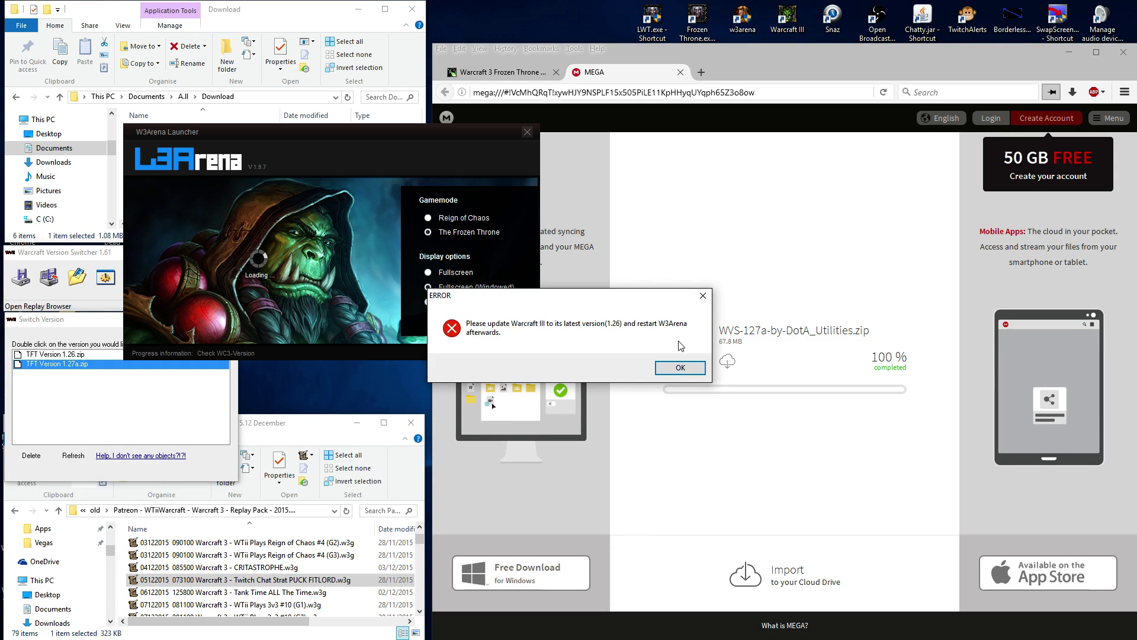
pyautogui.click(680, 369)
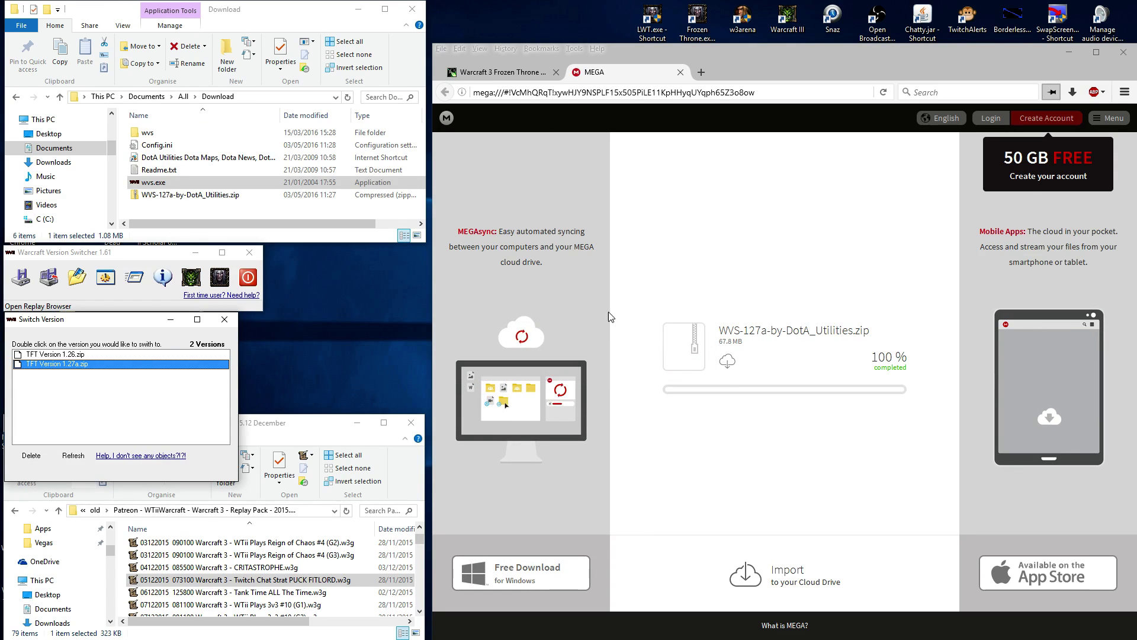
# - Pick TFT Version 1.26.zip, then choose another app for a December replay pack file
pyautogui.click(78, 355)
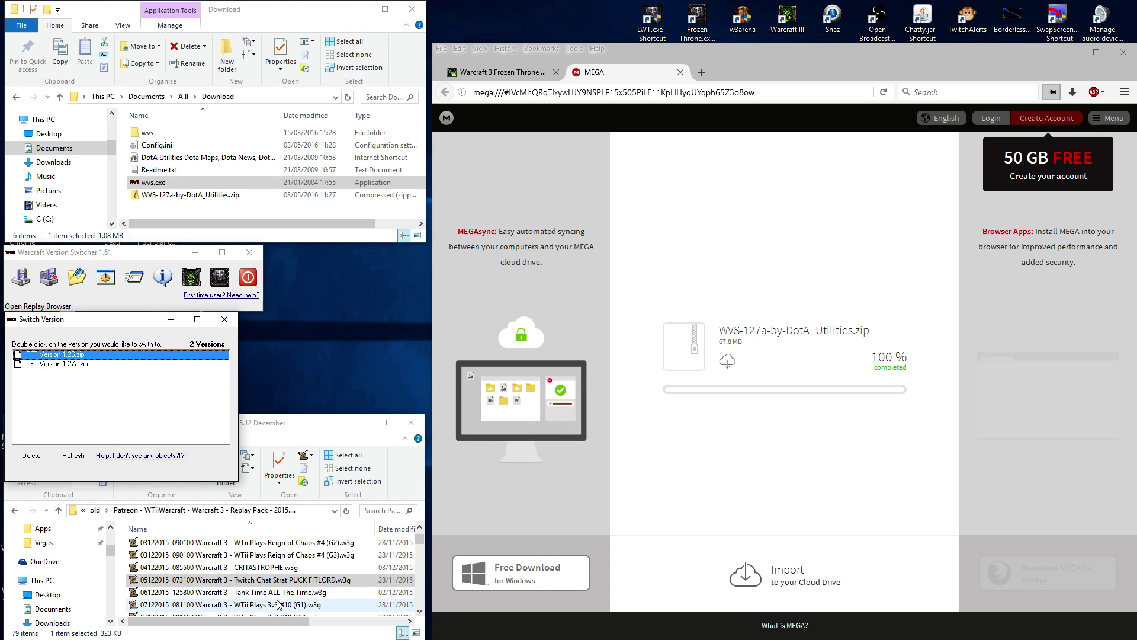
pyautogui.click(295, 581)
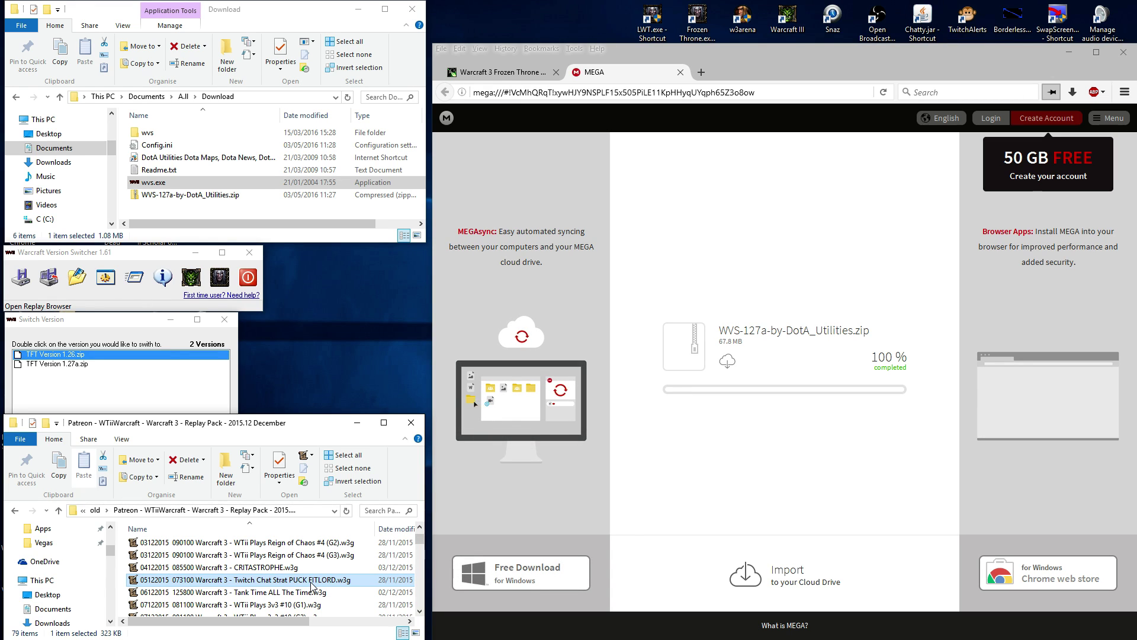
pyautogui.rightClick(312, 585)
pyautogui.moveTo(516, 394)
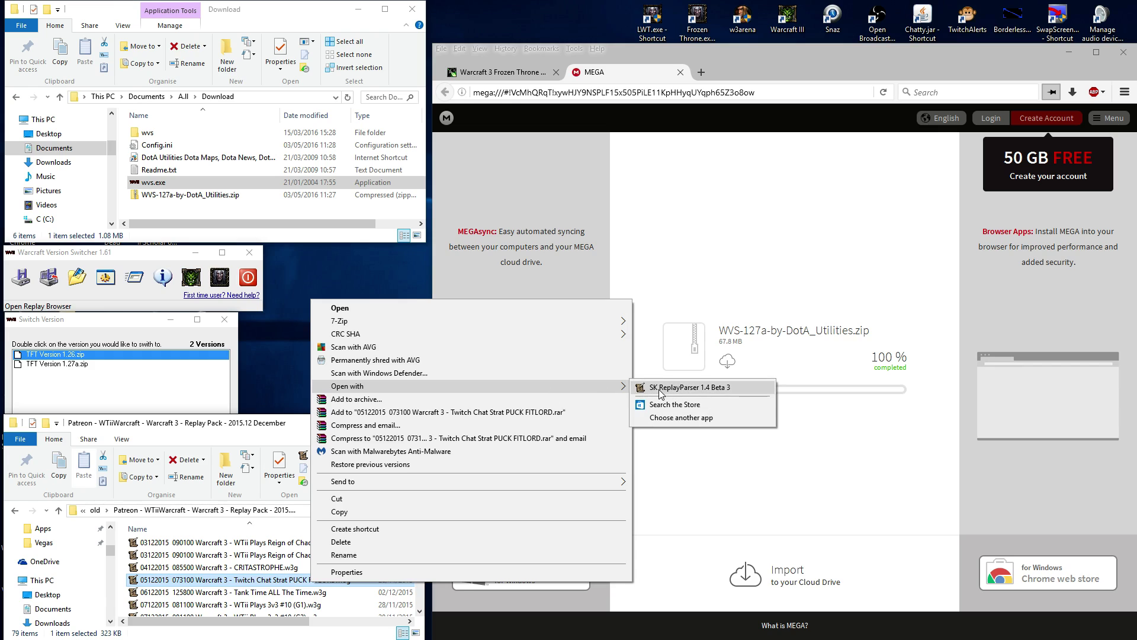
pyautogui.click(681, 417)
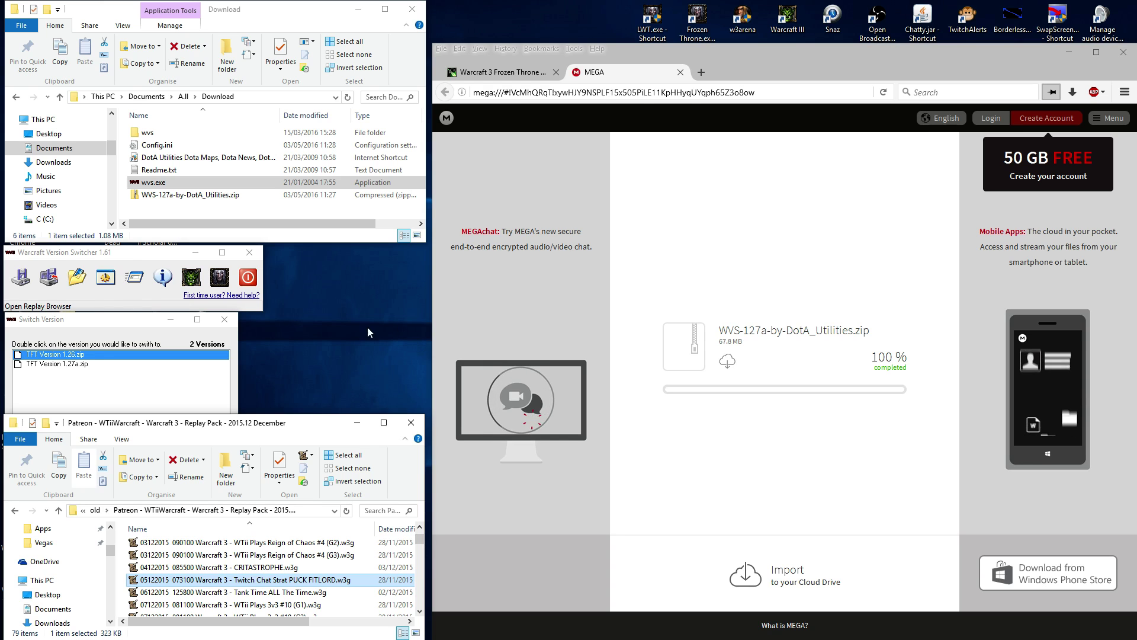
# - Switch to TFT Version 1.26.zip, confirm with Yes, and start Warcraft III from the W3Arena Launcher
pyautogui.click(742, 21)
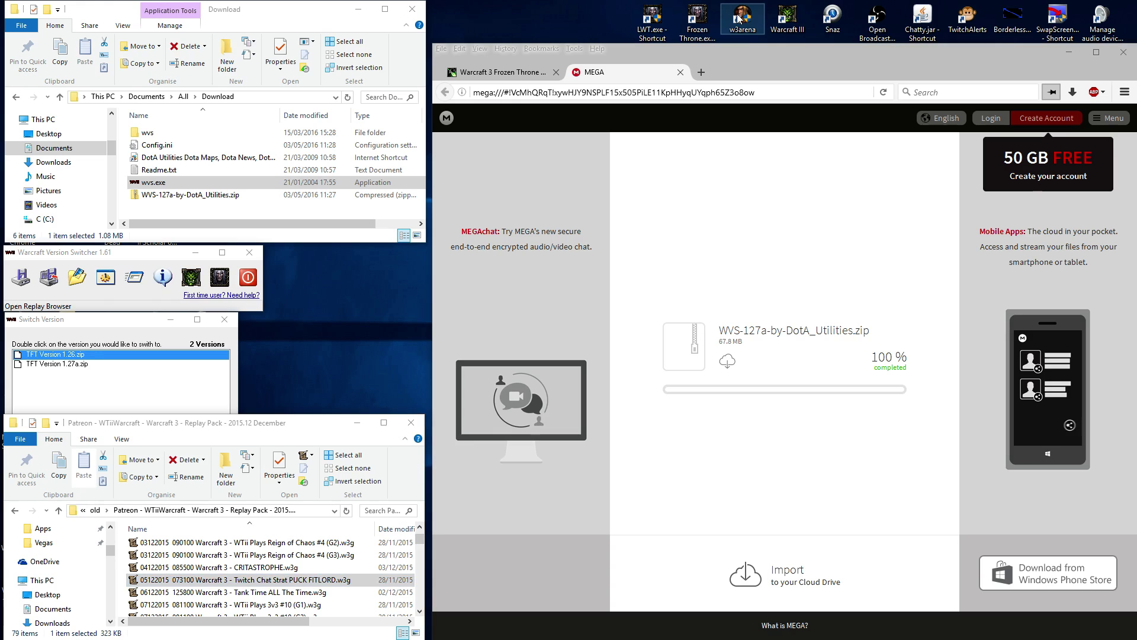
pyautogui.click(379, 289)
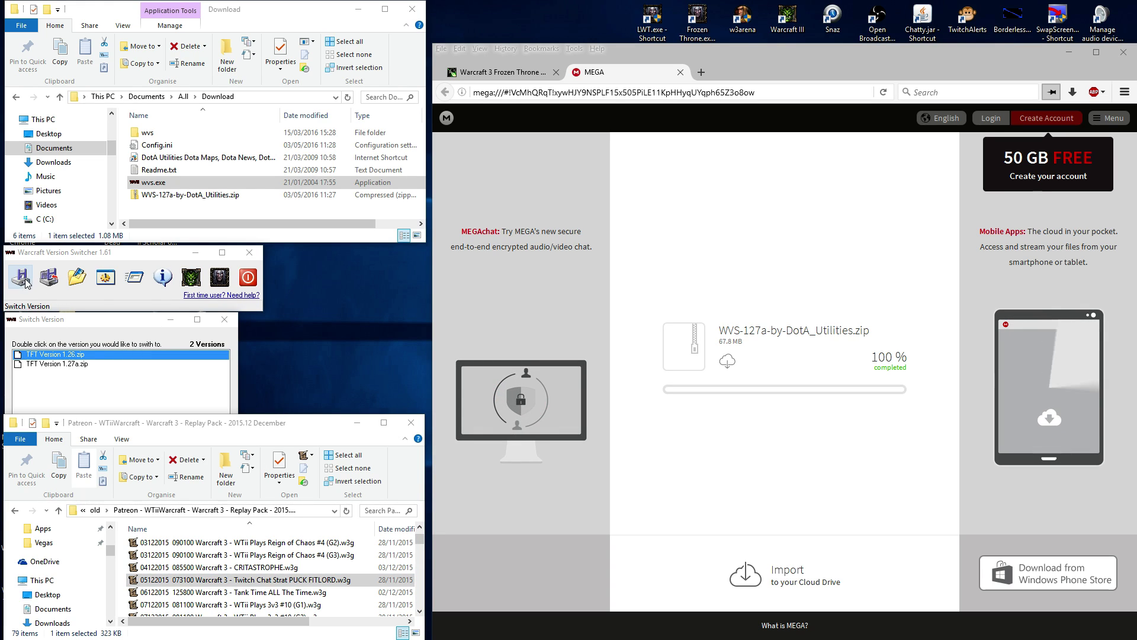
pyautogui.click(58, 328)
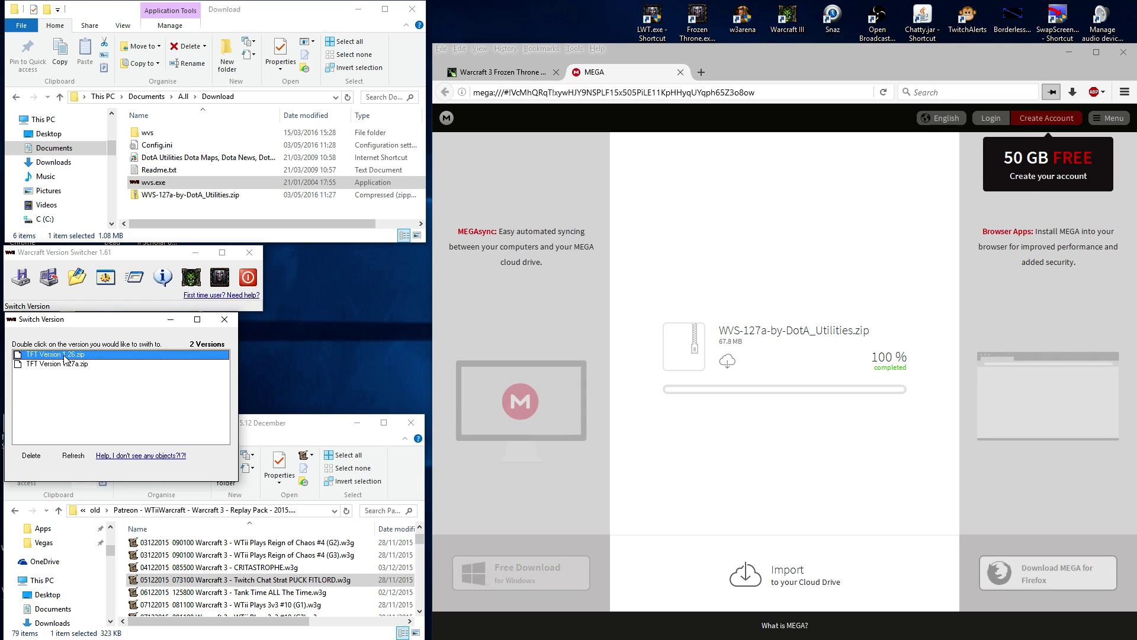
pyautogui.doubleClick(63, 355)
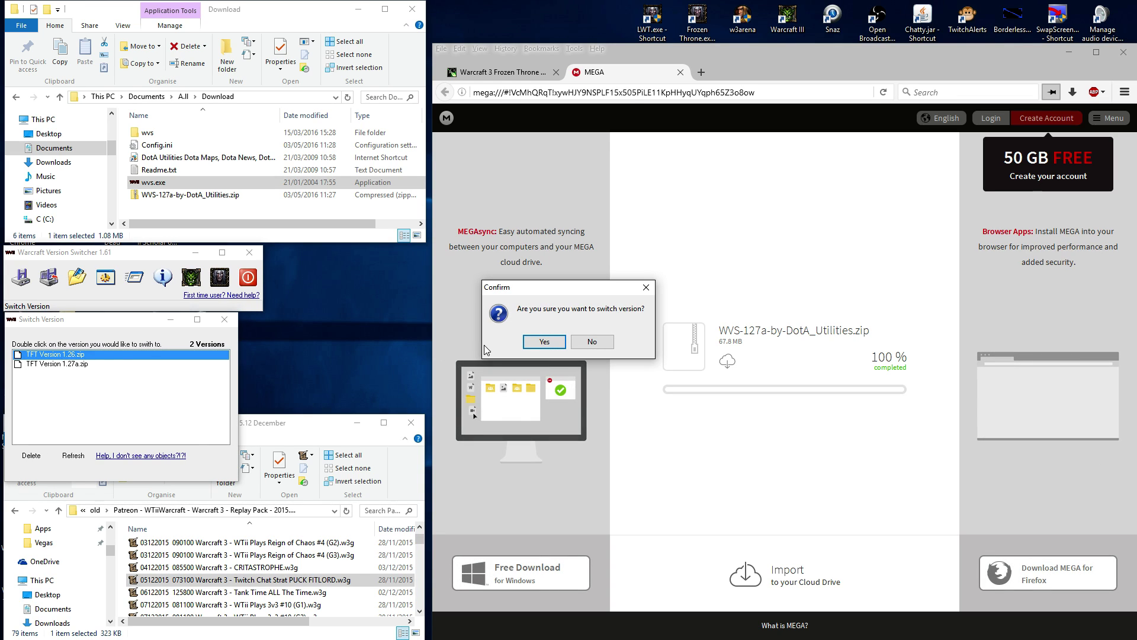
pyautogui.click(558, 349)
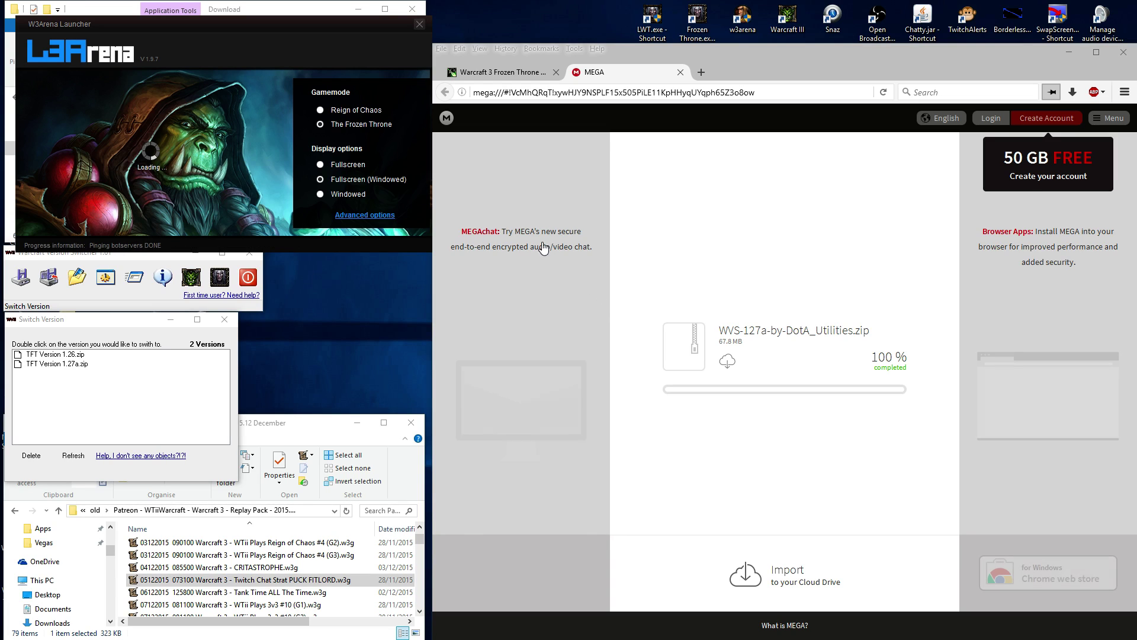
pyautogui.click(356, 54)
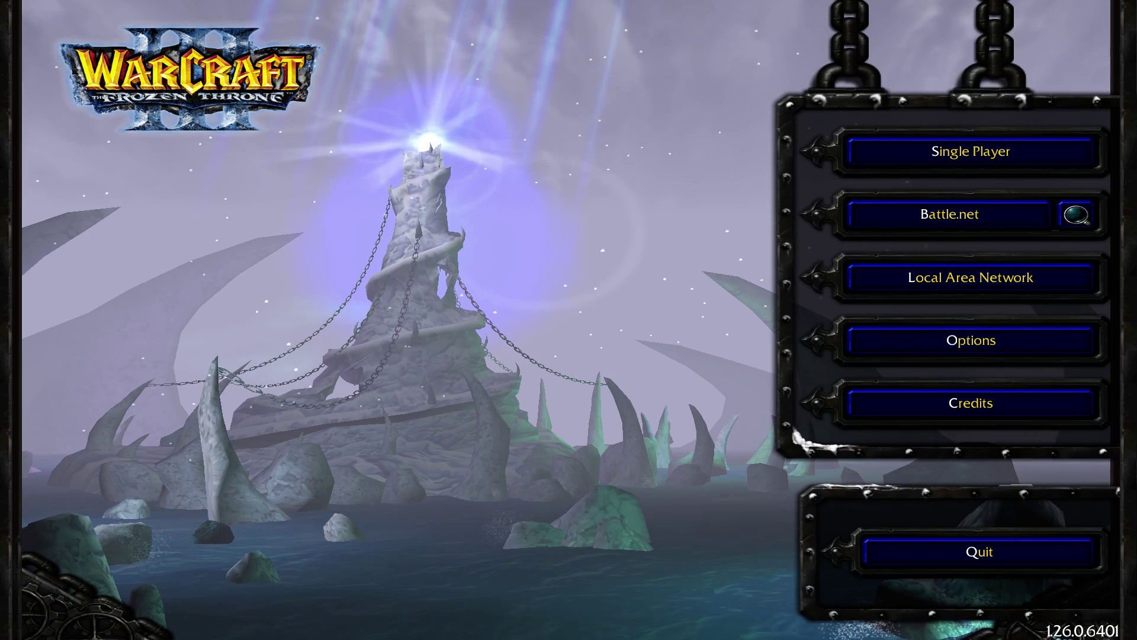
# - Dismiss the version error and log on to Battle.net with the w3arena gateway selected
pyautogui.click(1001, 225)
pyautogui.click(583, 370)
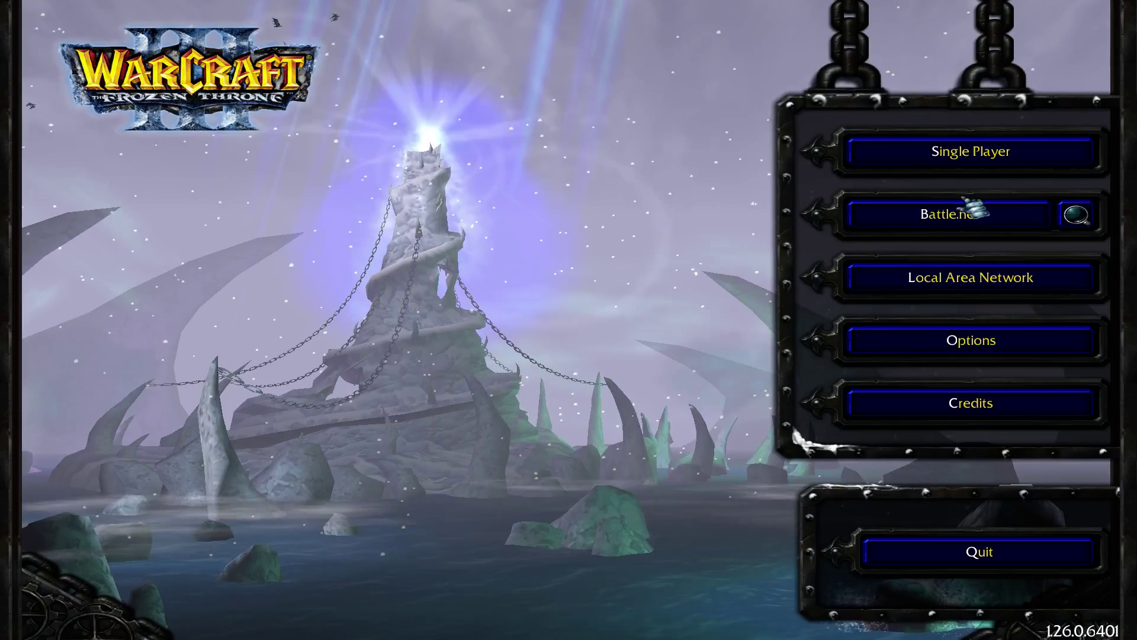
pyautogui.click(971, 208)
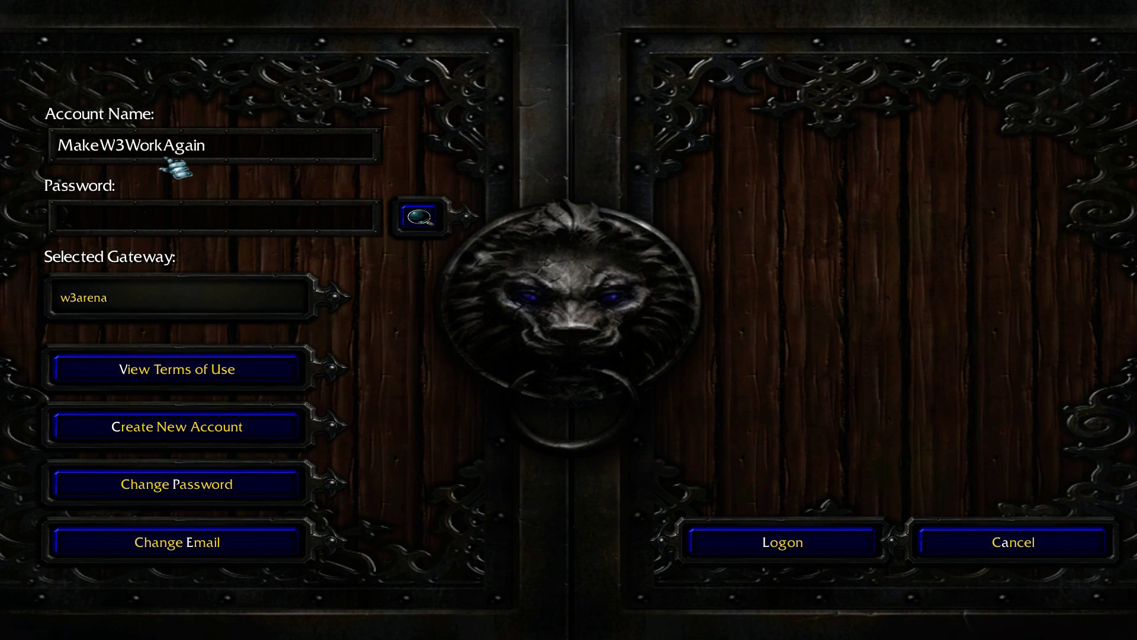
pyautogui.click(800, 540)
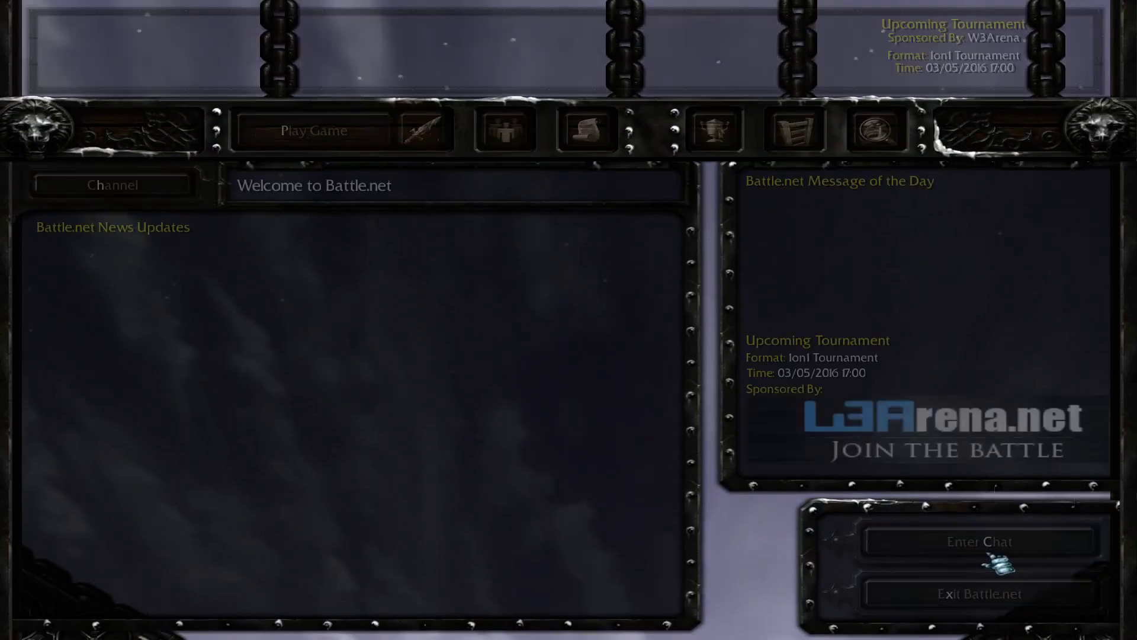
# - Enter the tft.w3arena.net chat, scroll through the channel user list, then exit Battle.net
pyautogui.click(992, 552)
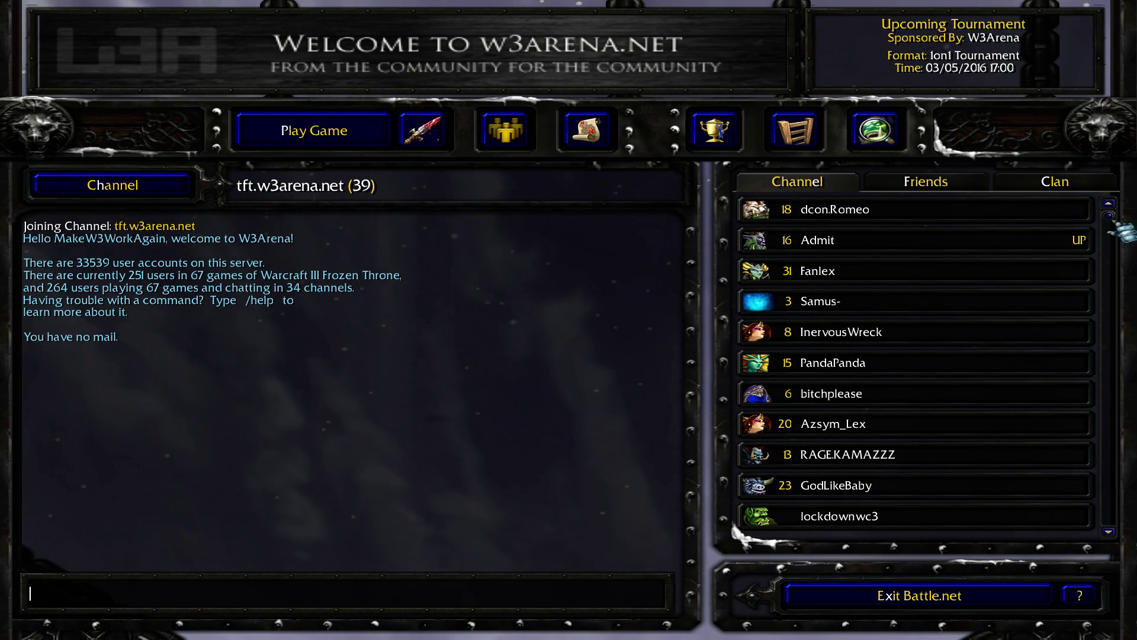
pyautogui.scroll(-5, 1113, 225)
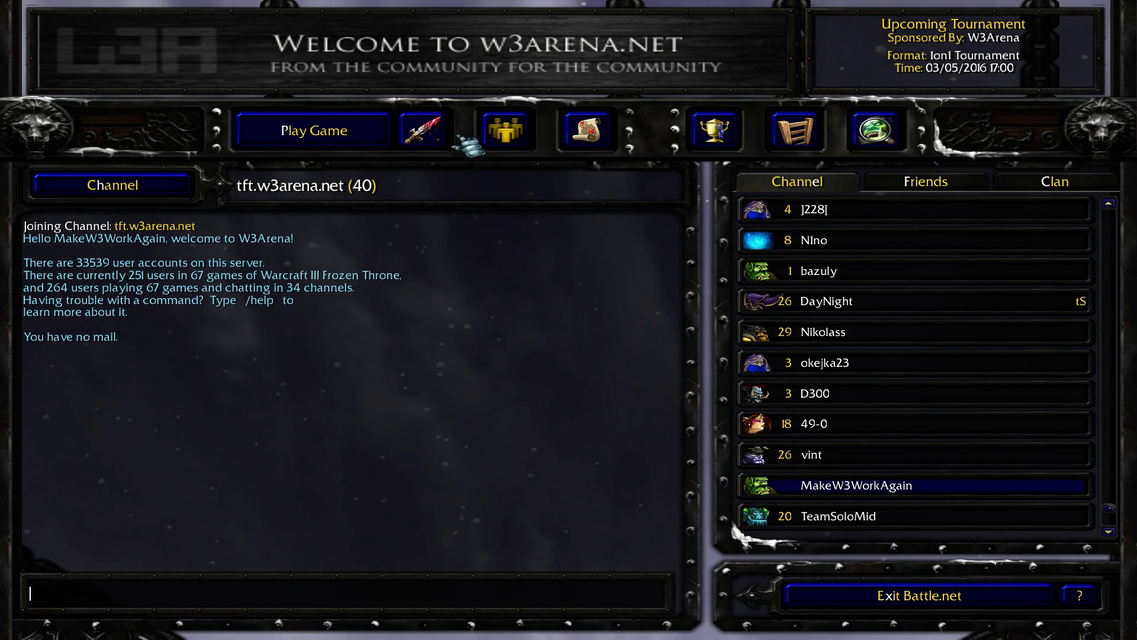
pyautogui.click(922, 604)
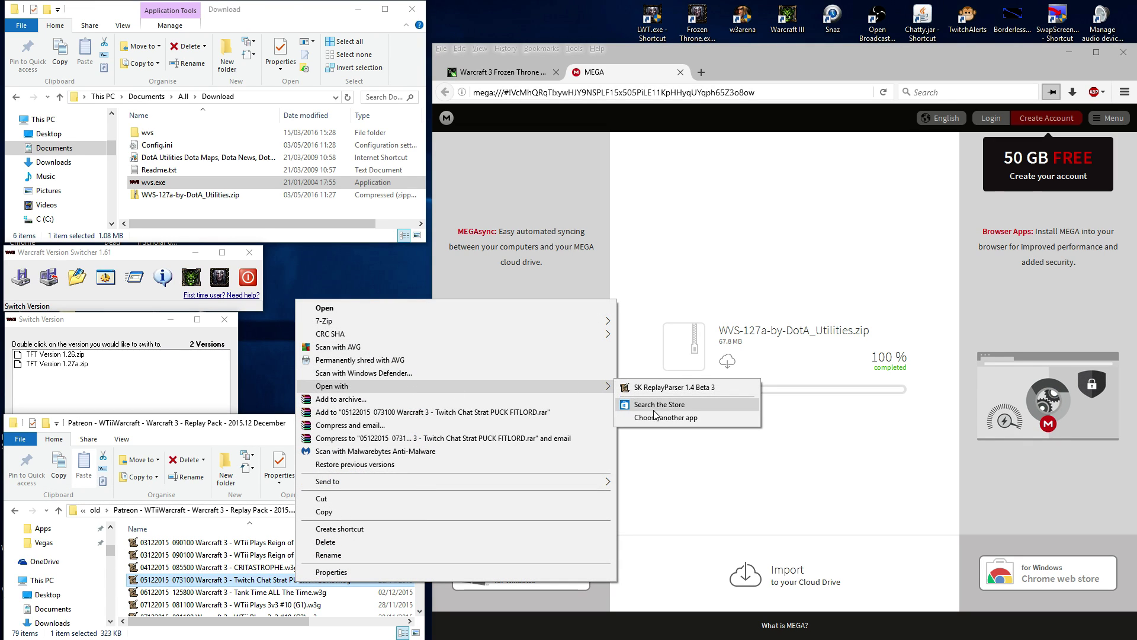
# - Open the Twitch Chat Strat replay with "D:\warcraft iii\War3.exe" -loadfile
pyautogui.click(646, 423)
pyautogui.click(592, 274)
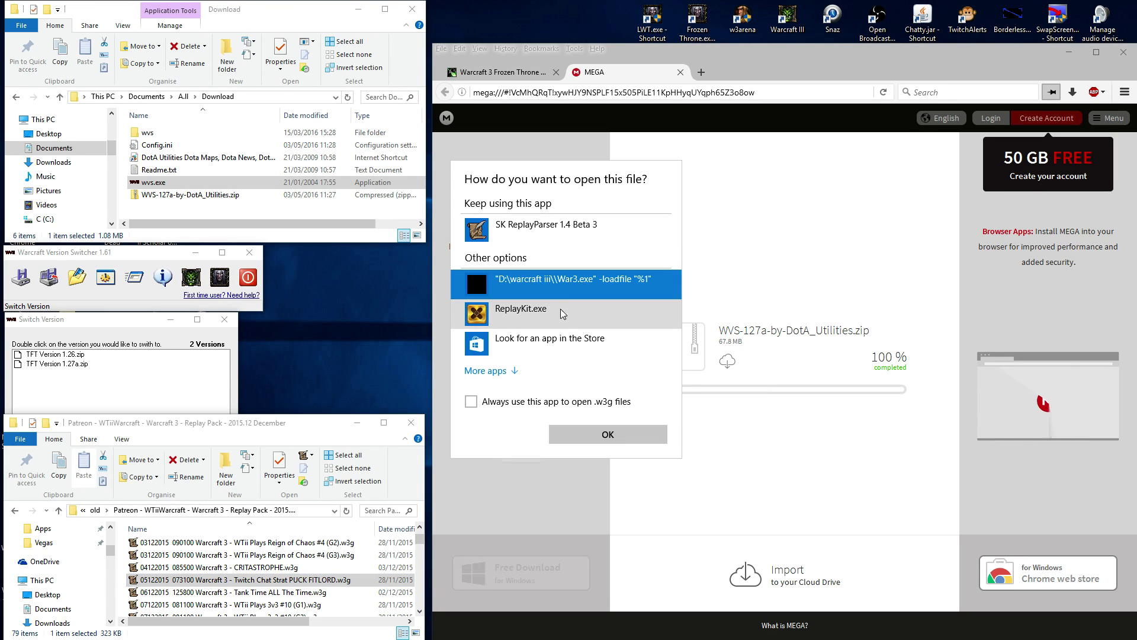
pyautogui.click(605, 432)
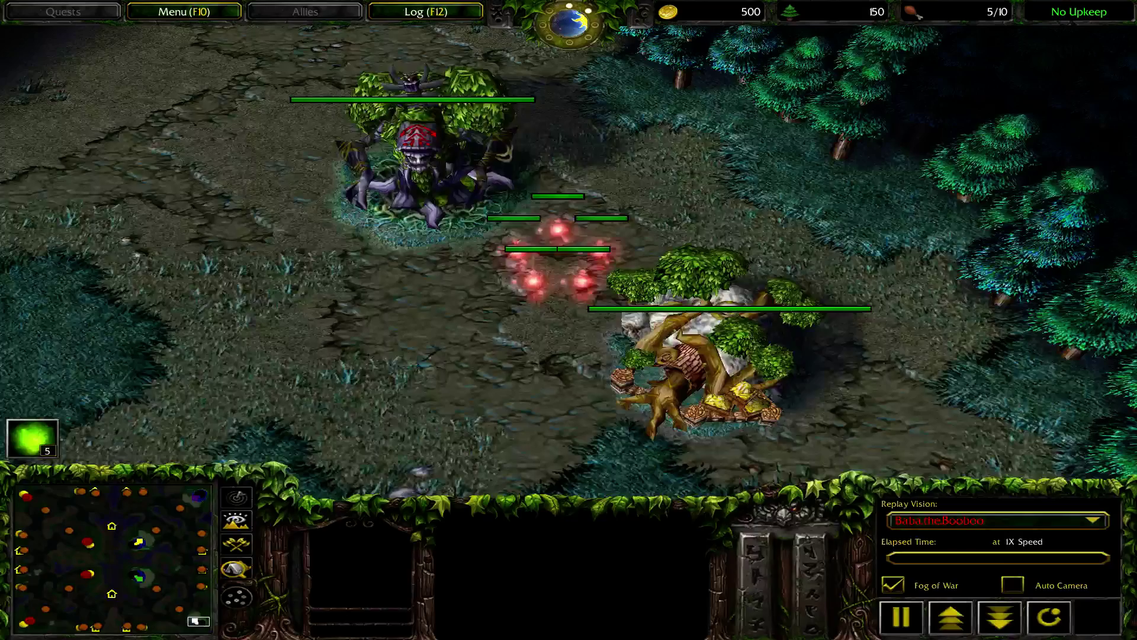
# - Raise replay speed to 8X, turn off fog of war, and view the allied Undead base
pyautogui.click(951, 616)
pyautogui.click(951, 616)
pyautogui.click(950, 616)
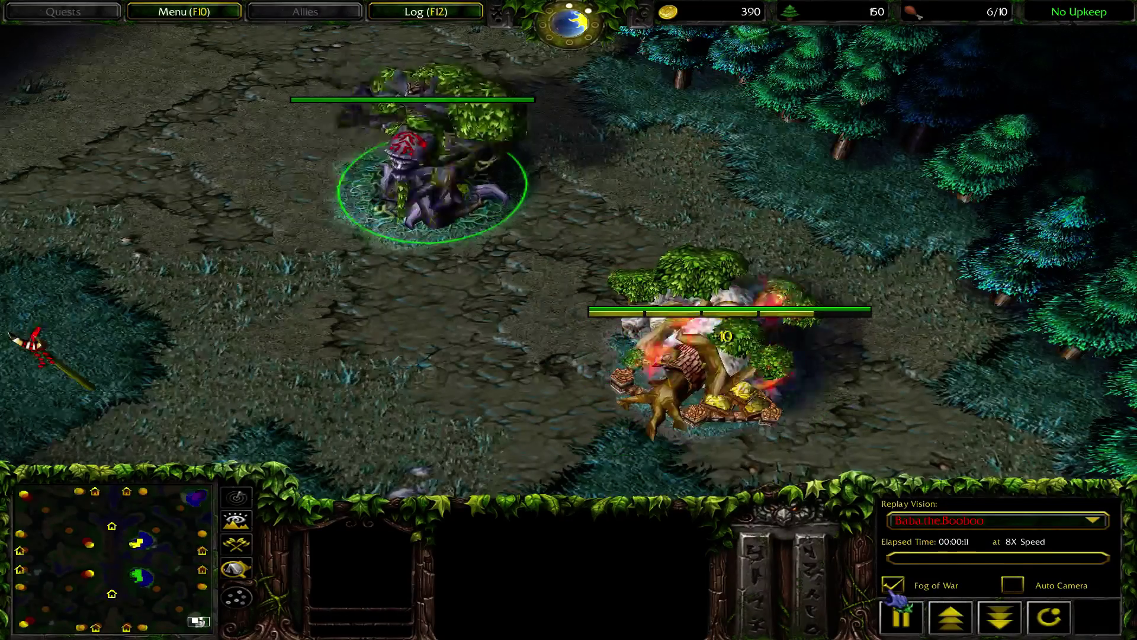
pyautogui.click(893, 585)
pyautogui.click(139, 576)
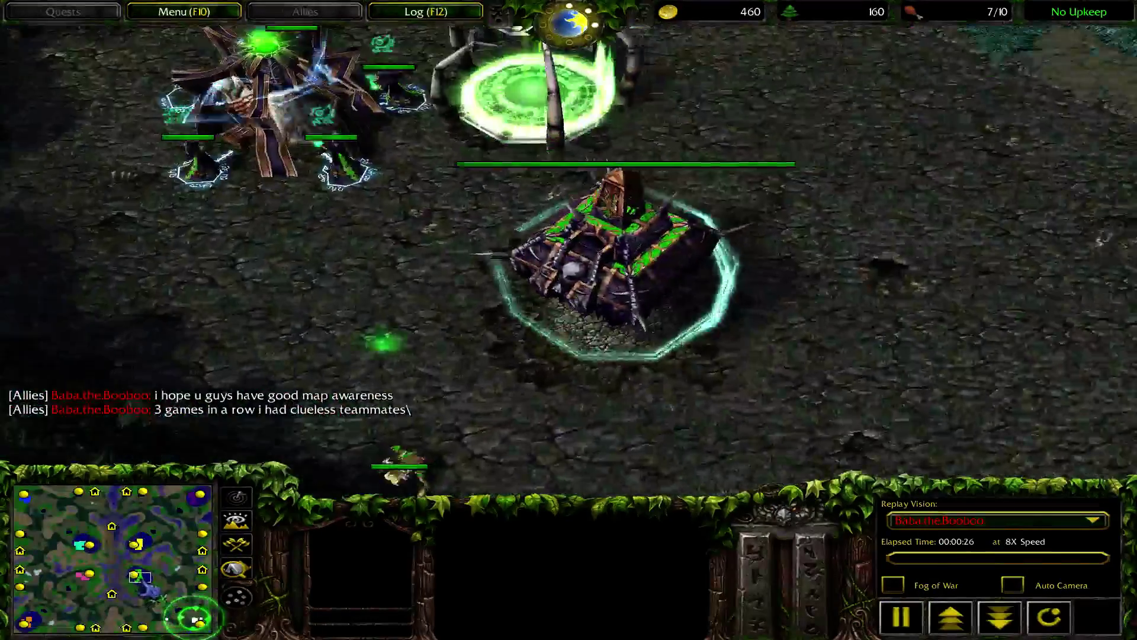
pyautogui.click(503, 308)
pyautogui.press('Down')
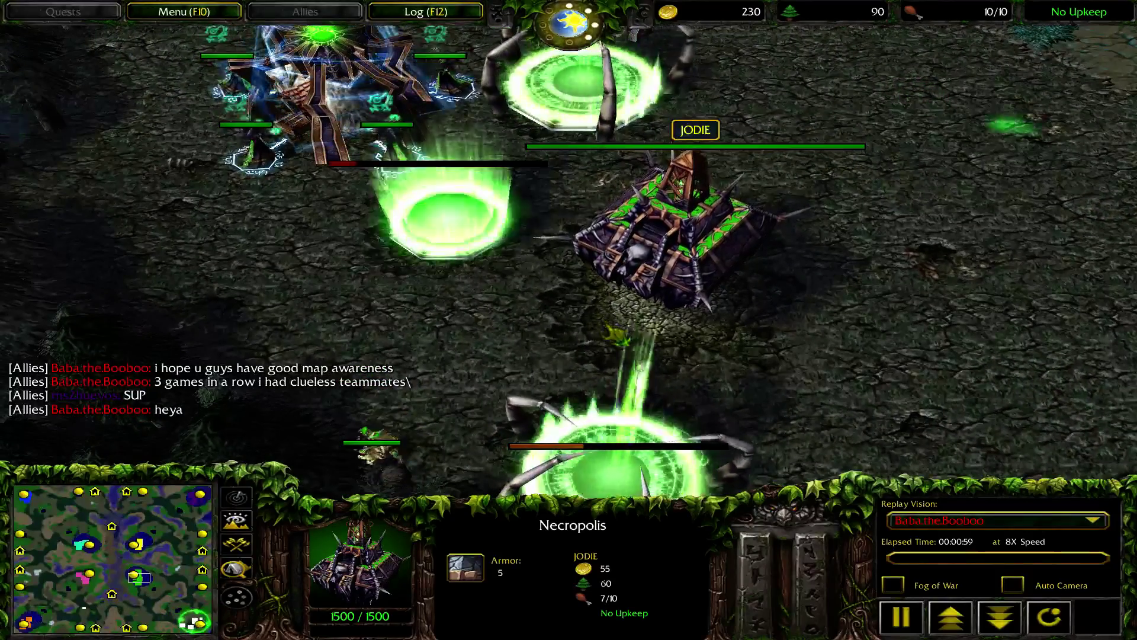
# - Quit Warcraft III from the Game Menu via End Game > Exit Program
pyautogui.click(184, 11)
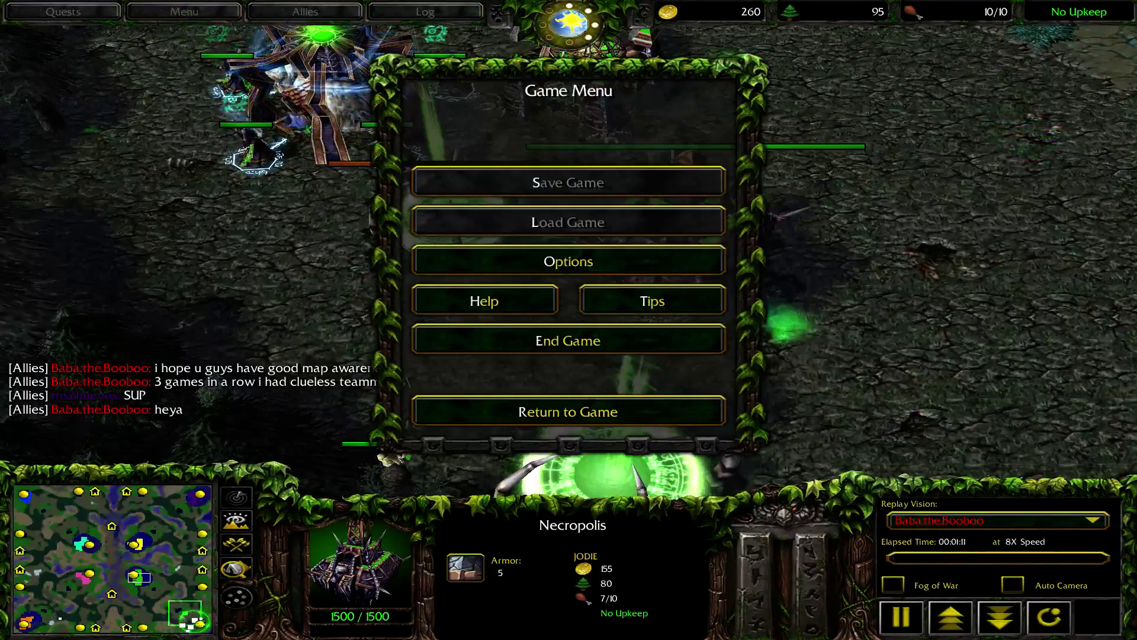
pyautogui.click(568, 340)
pyautogui.click(568, 220)
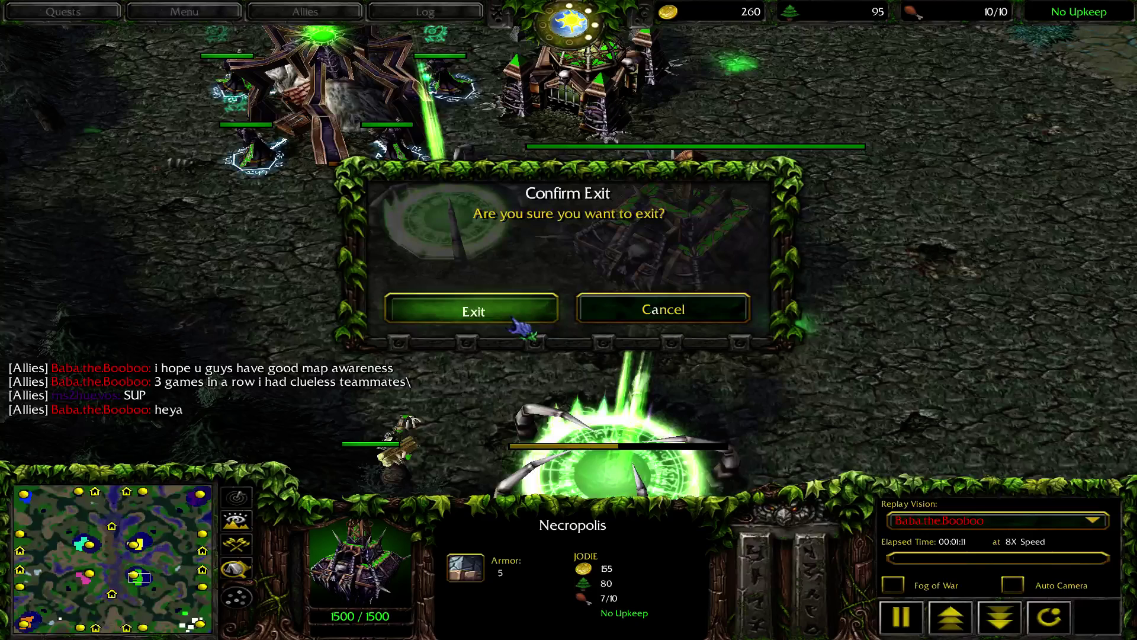
pyautogui.click(513, 320)
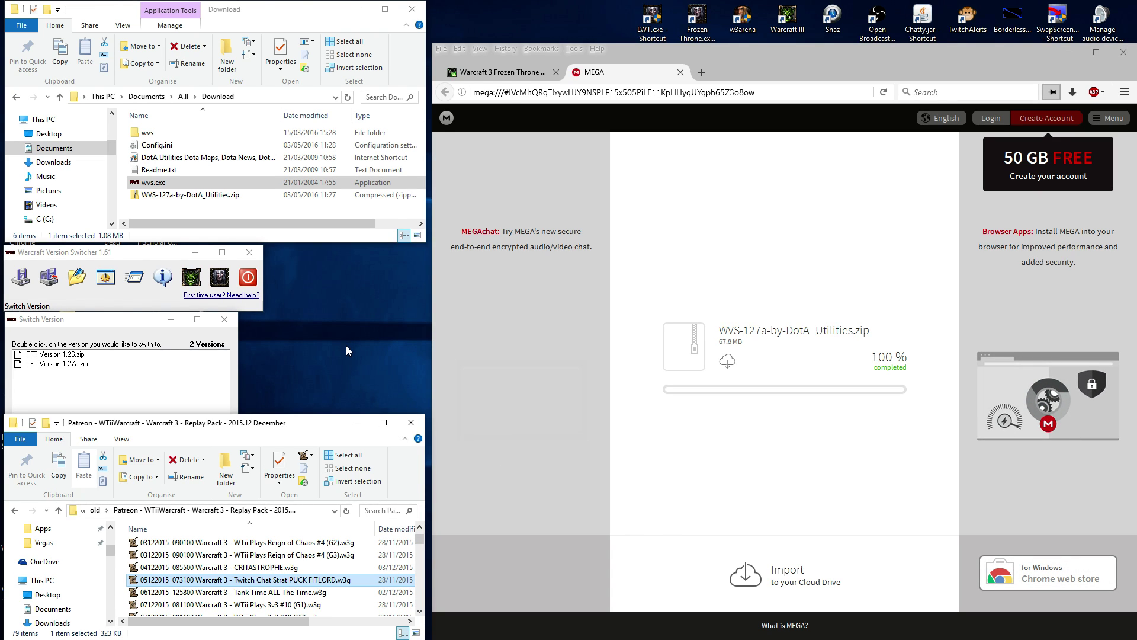
# - Launch Frozen Throne to confirm it still runs patch 1.26, then quit the game
pyautogui.click(46, 364)
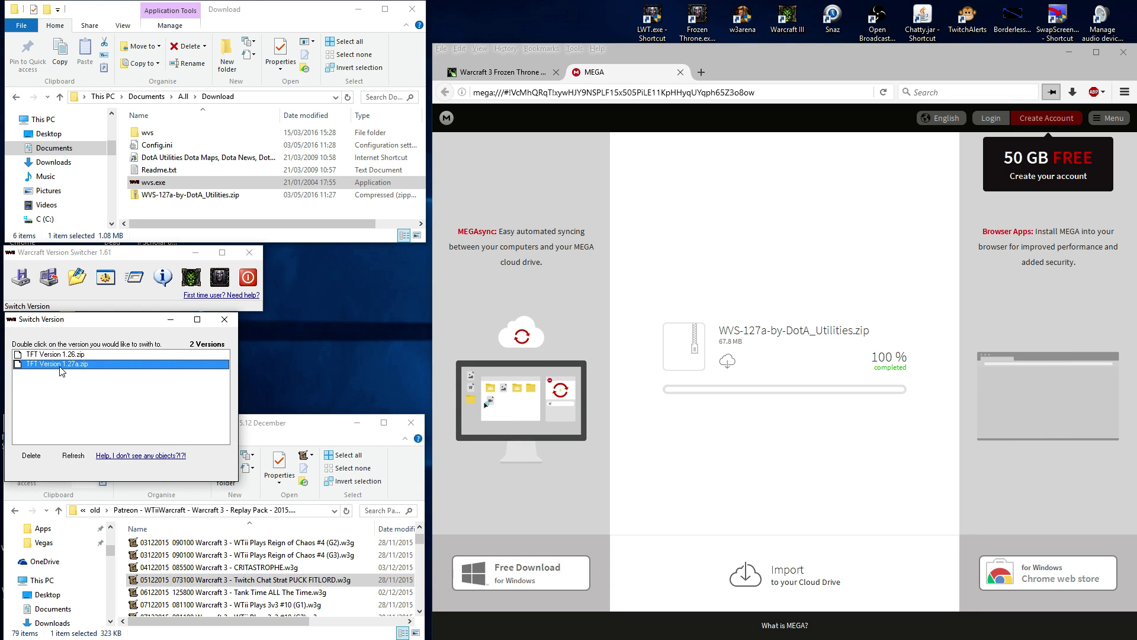
pyautogui.click(696, 23)
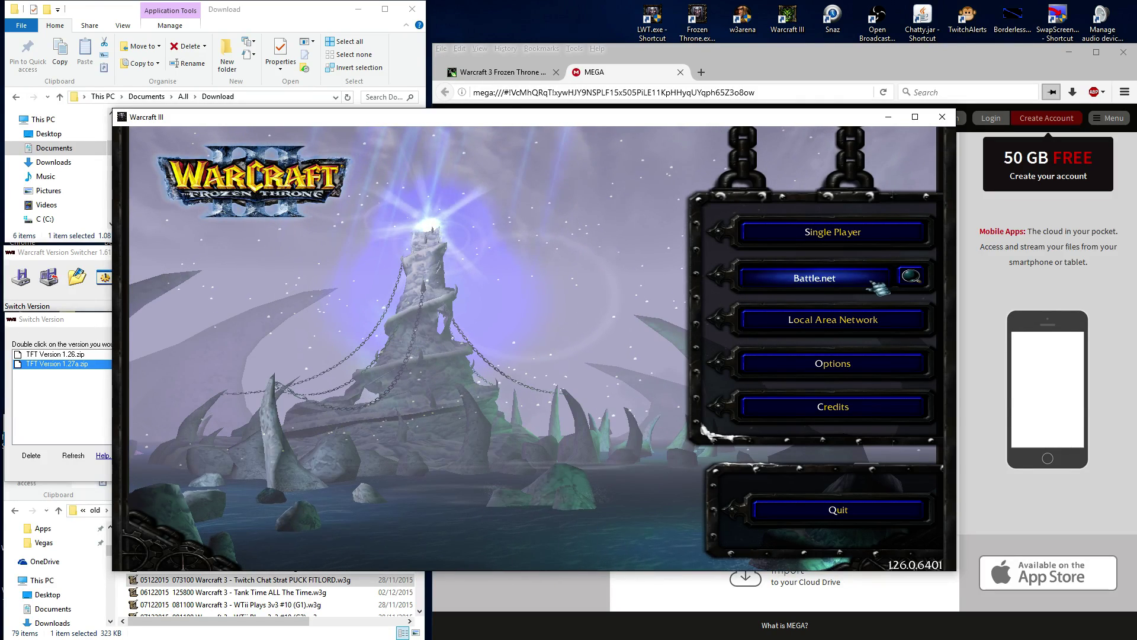
pyautogui.click(868, 283)
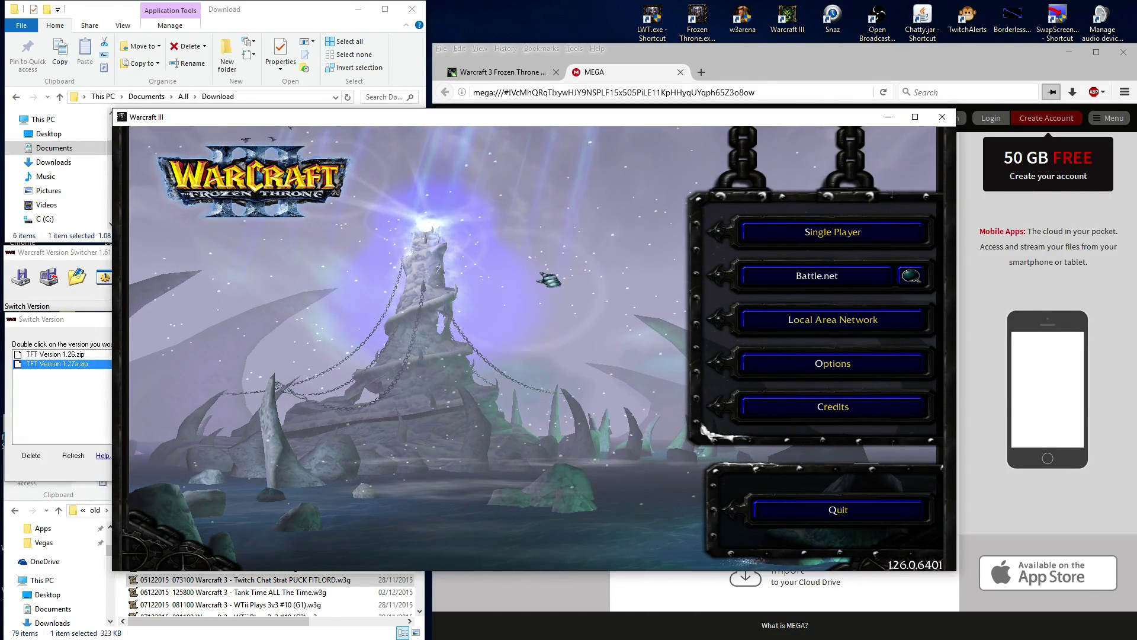
pyautogui.click(817, 519)
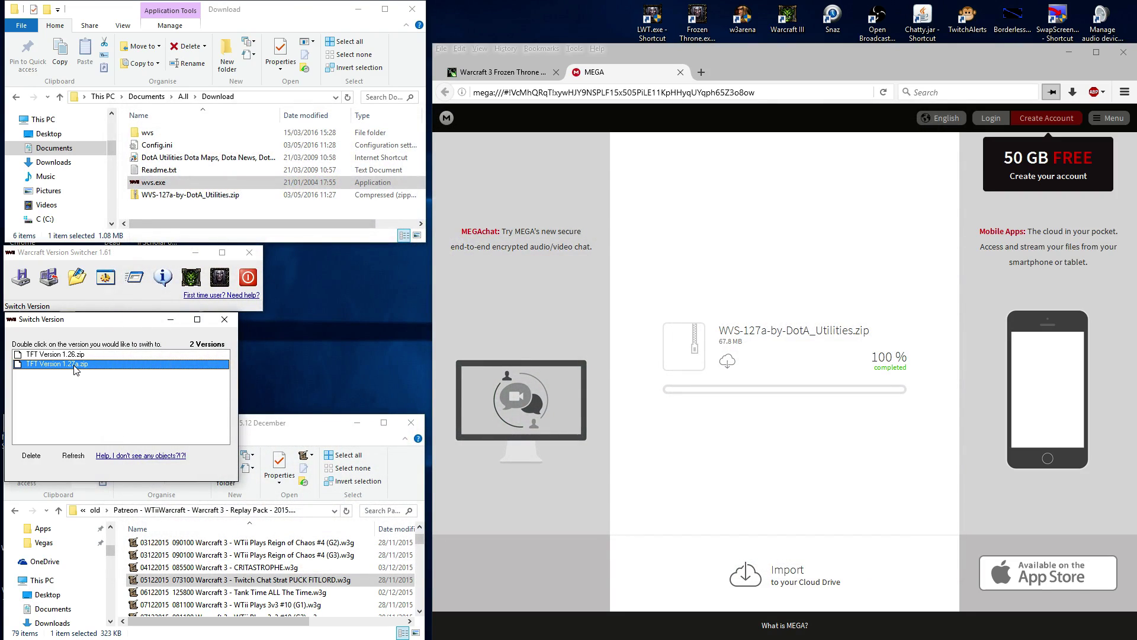
# - Switch the installed version to TFT Version 1.27a.zip and confirm with Yes
pyautogui.doubleClick(75, 364)
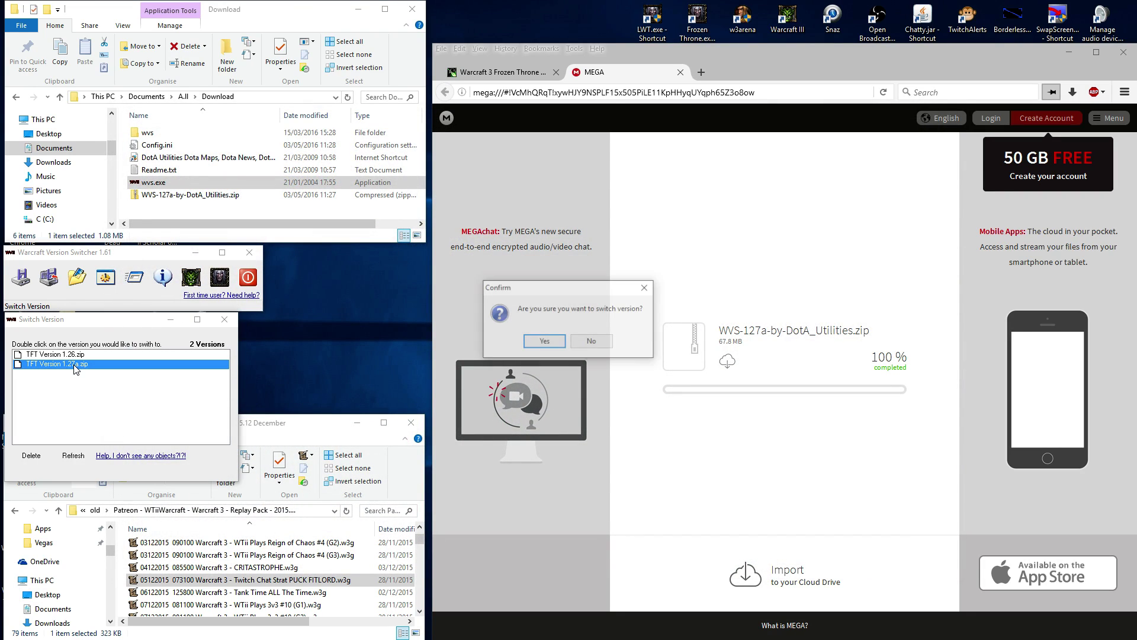
pyautogui.click(543, 343)
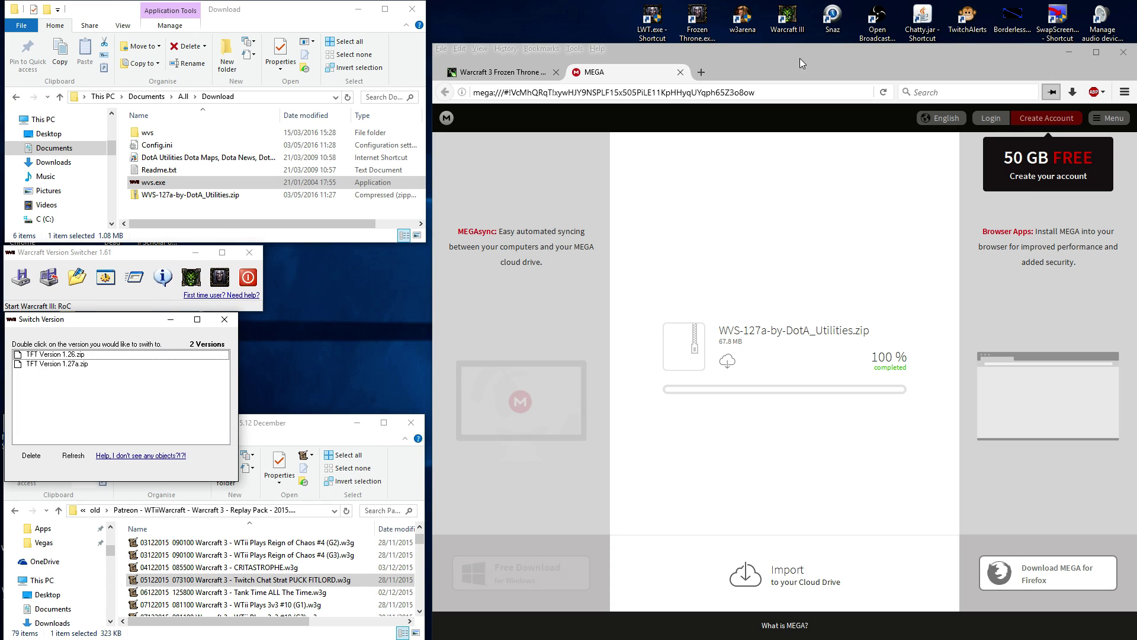
pyautogui.click(702, 21)
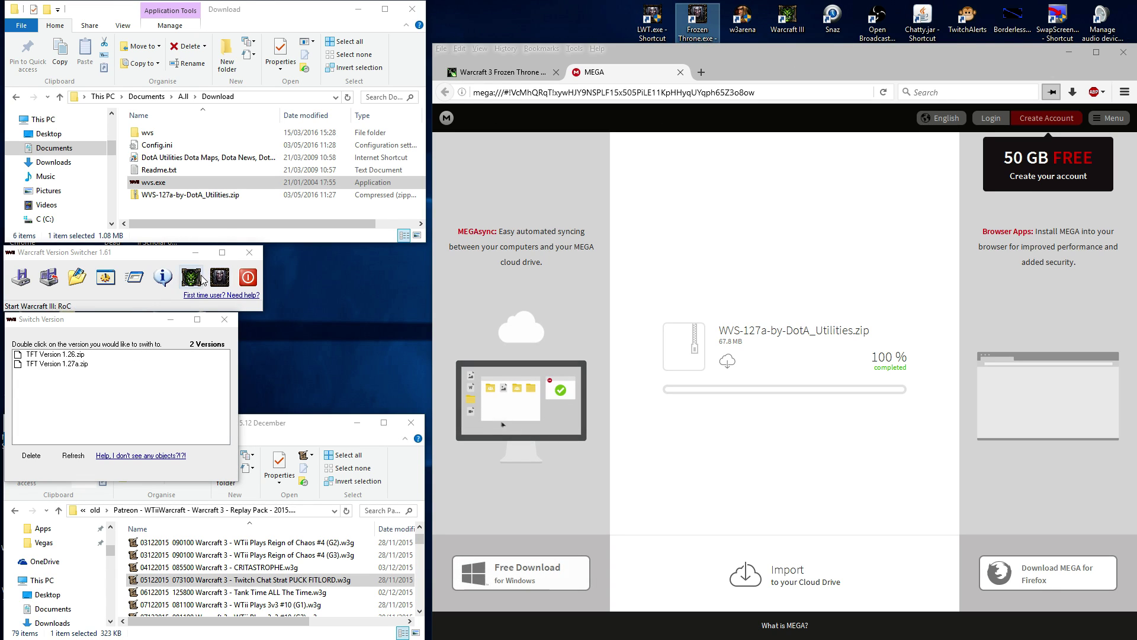
# - Start Frozen Throne on patch 1.27 and dismiss the w3arena connection error
pyautogui.doubleClick(701, 20)
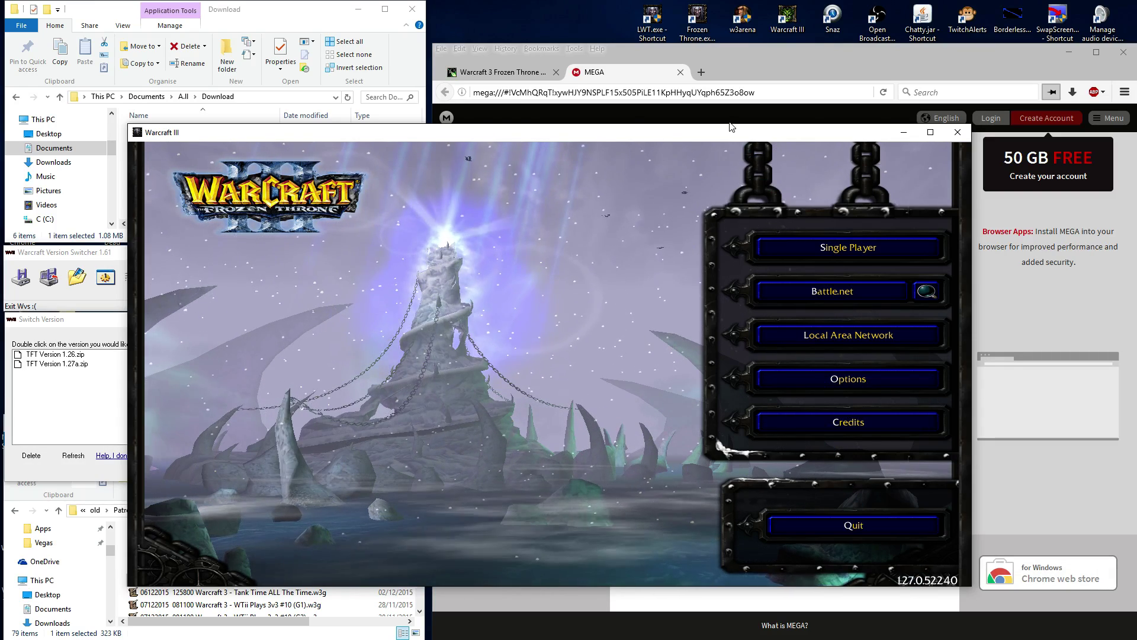
pyautogui.click(835, 296)
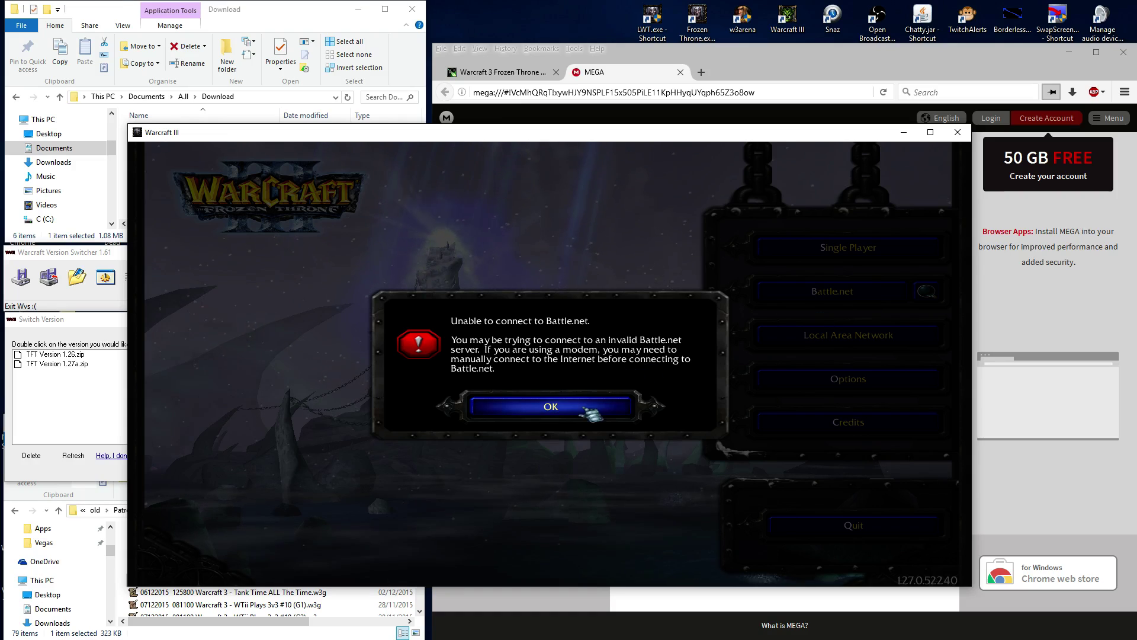
pyautogui.click(584, 407)
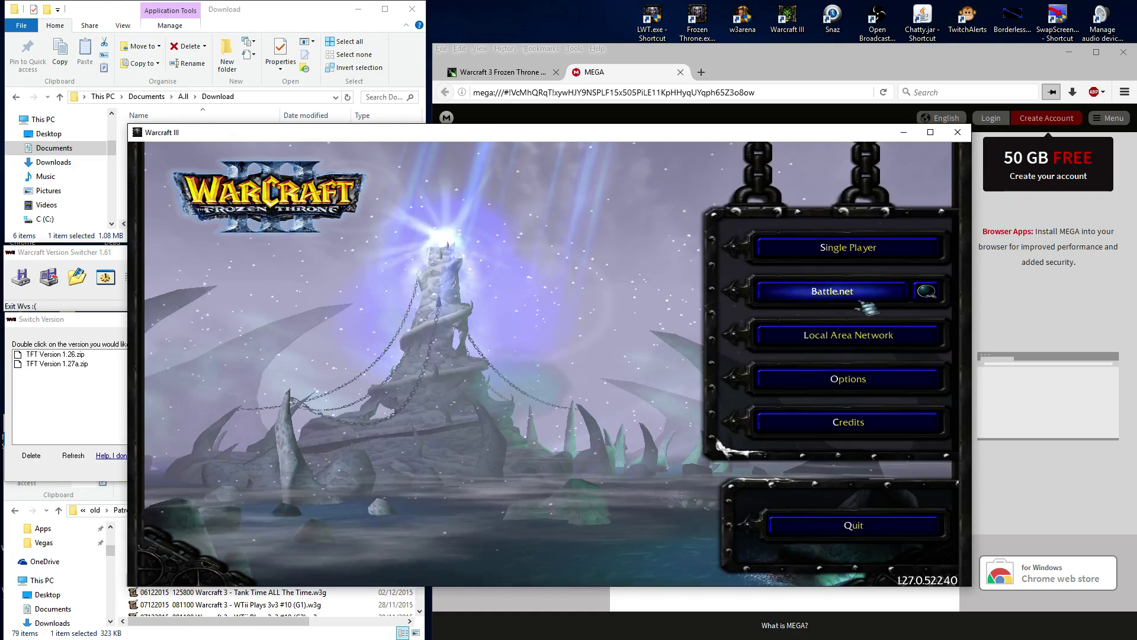
# - Select the Northrend (Europe) gateway and log on to Battle.net
pyautogui.click(927, 291)
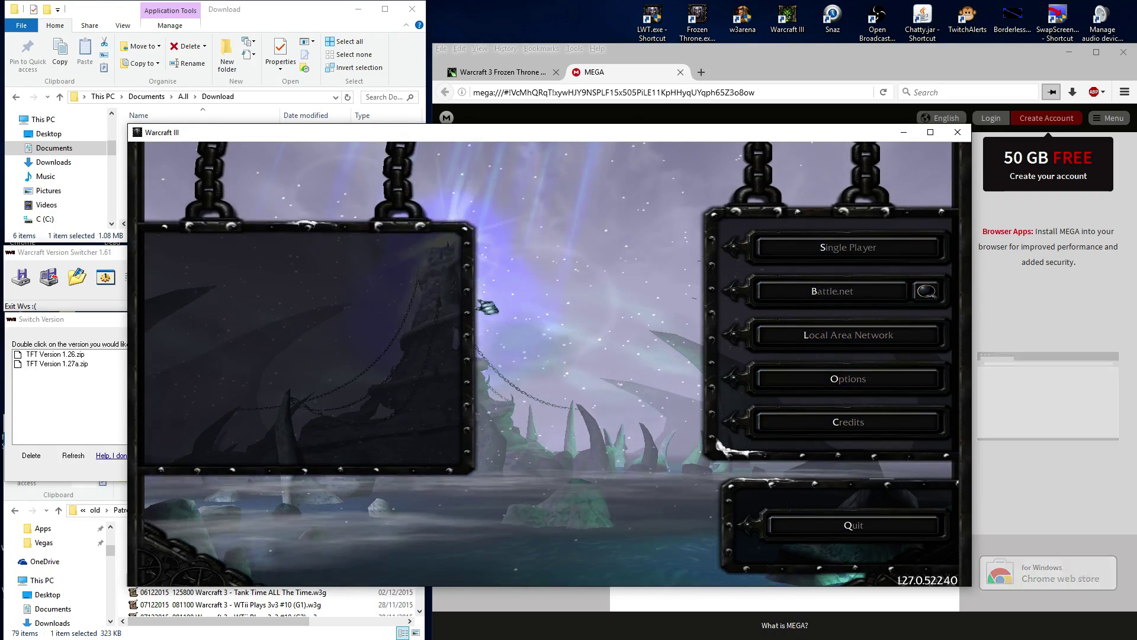
pyautogui.click(214, 353)
pyautogui.click(395, 433)
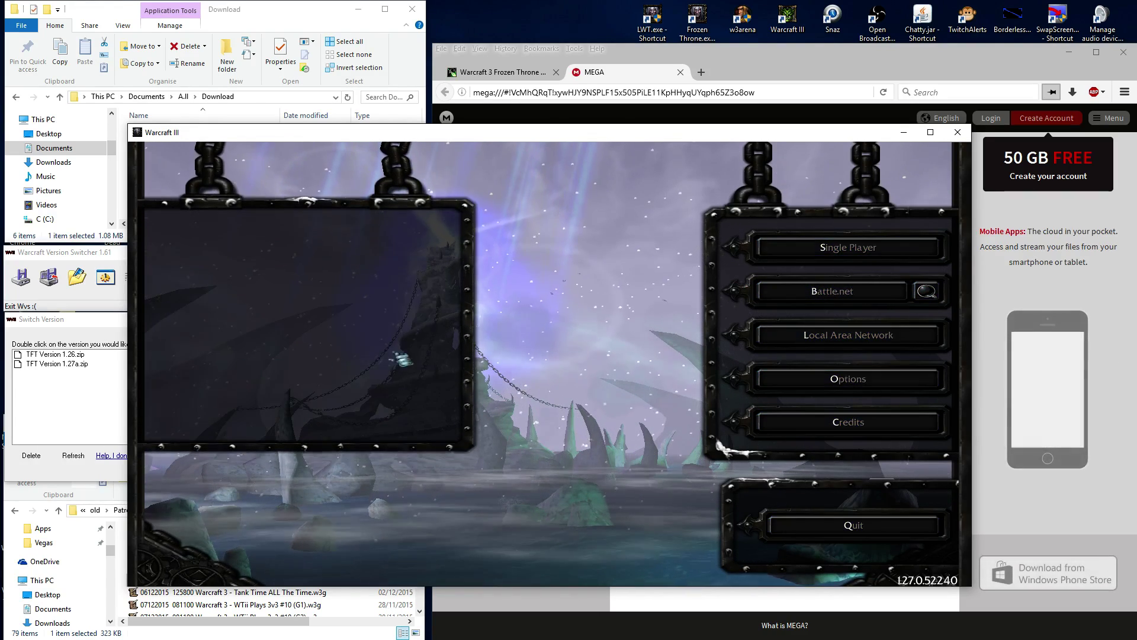
pyautogui.click(841, 296)
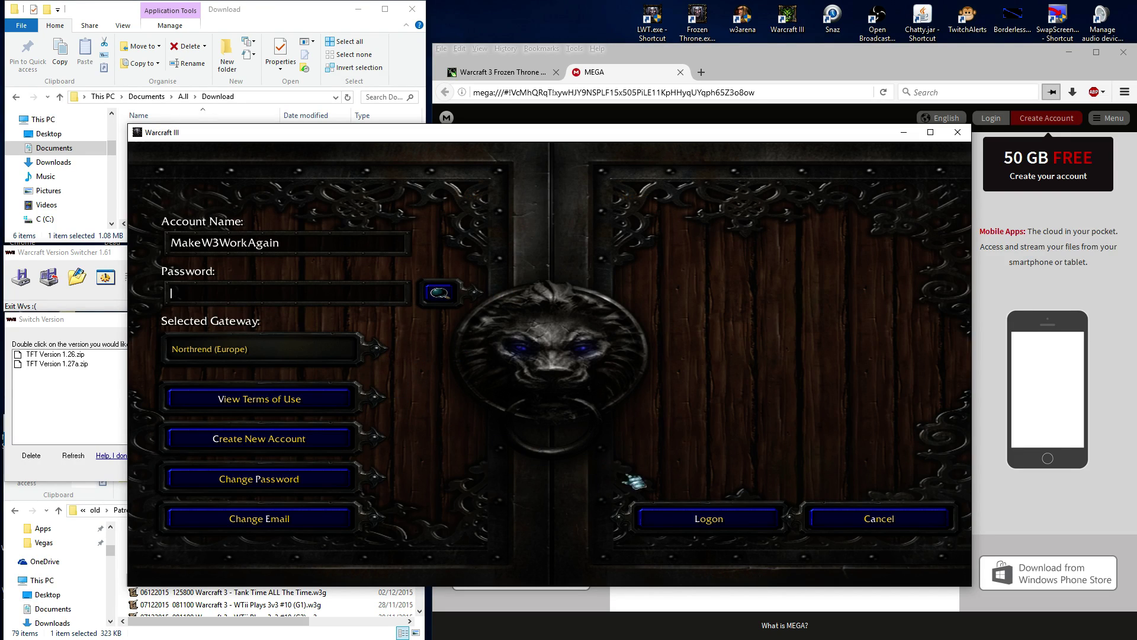
pyautogui.click(716, 523)
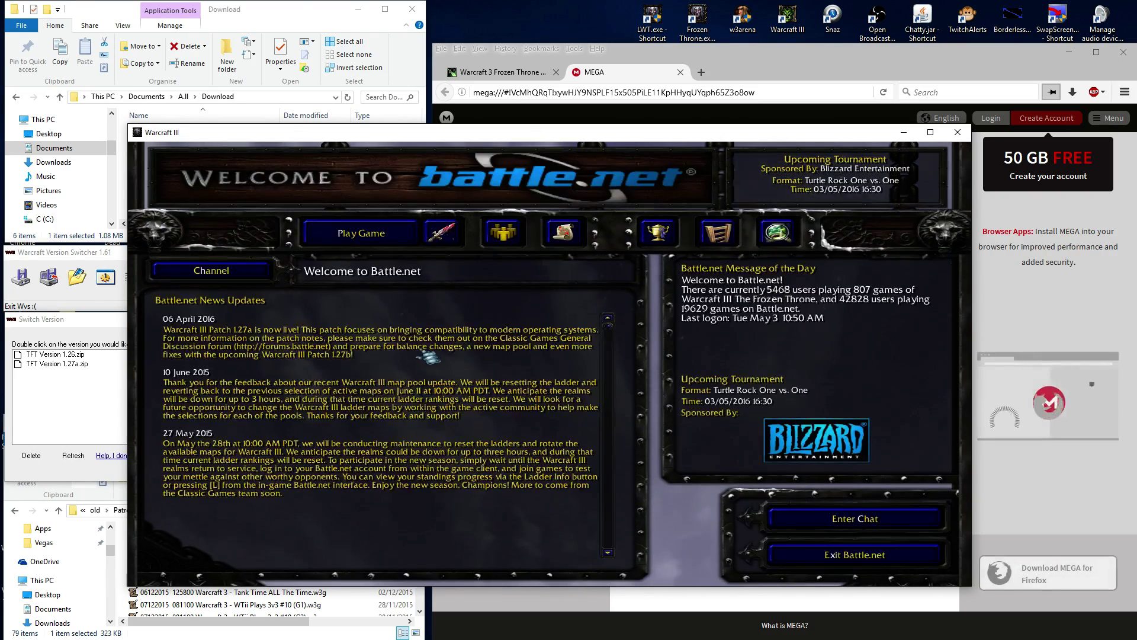
# - Enter the Frozen Throne GBR-1 chat channel, then exit Battle.net
pyautogui.click(820, 516)
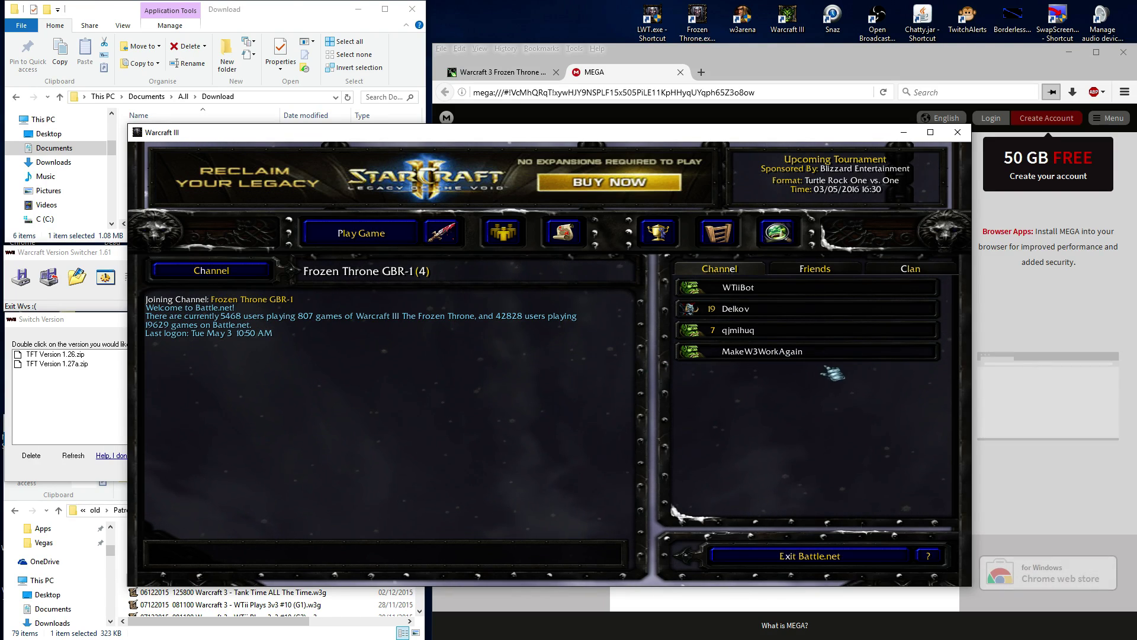
pyautogui.click(868, 560)
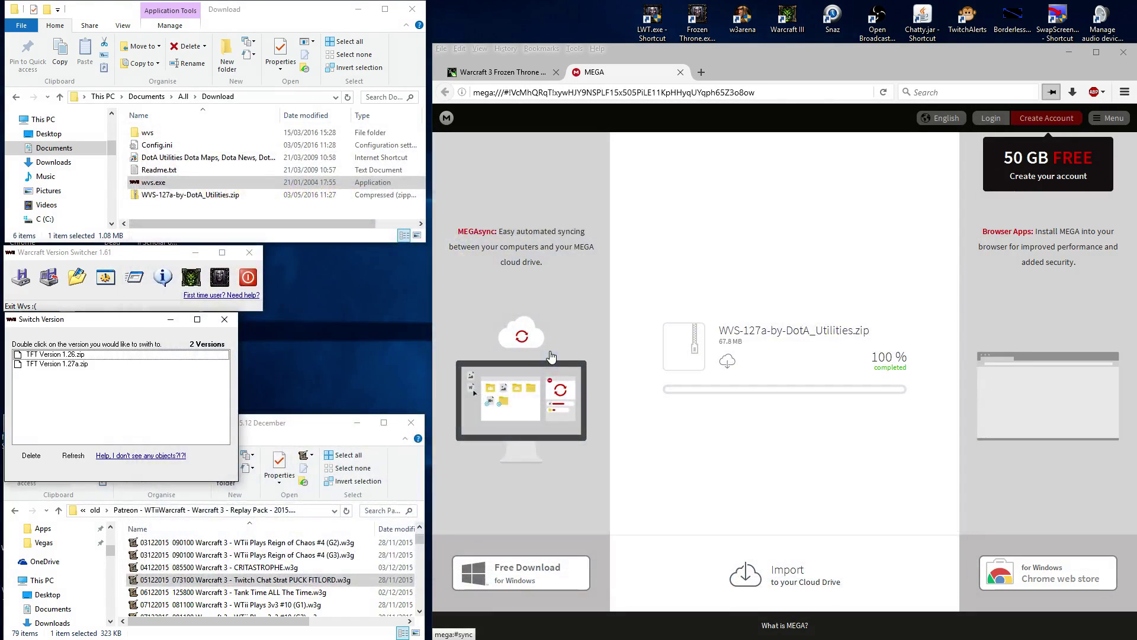
# - Return to the 'Warcraft 3 Frozen Throne' Dota-Utilities article tab and scroll back to its top
pyautogui.click(376, 310)
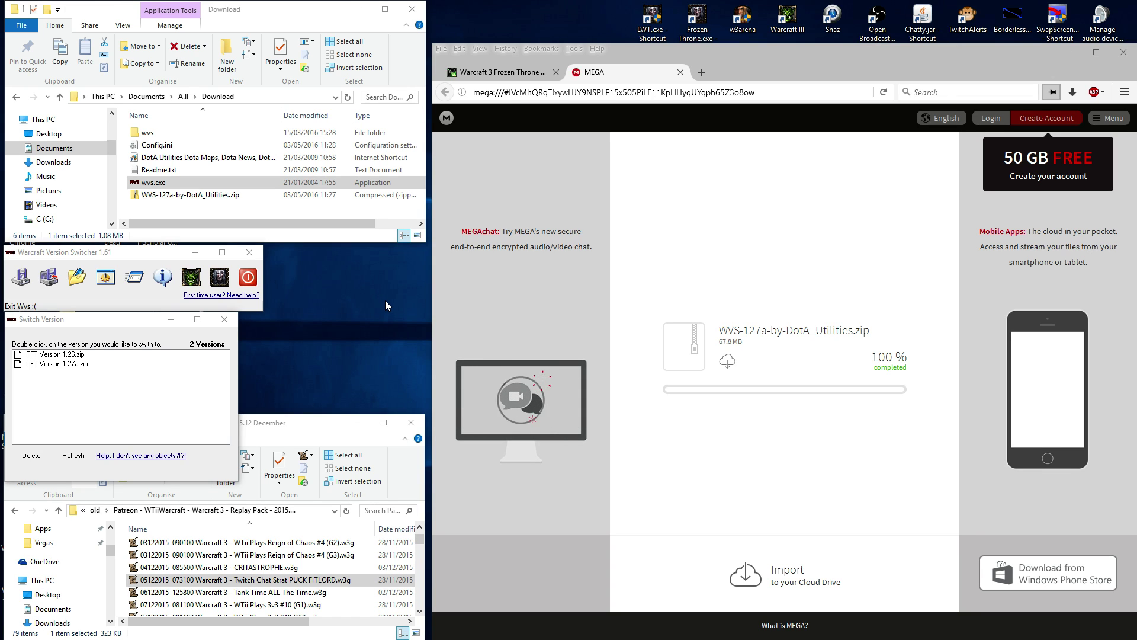
pyautogui.click(527, 73)
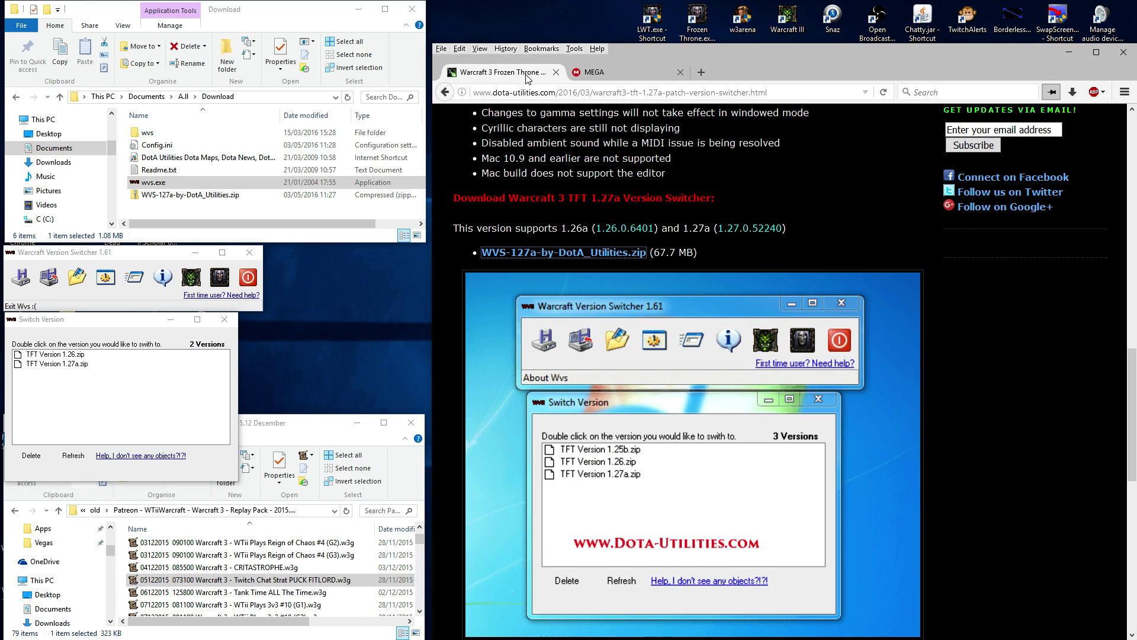
pyautogui.click(638, 93)
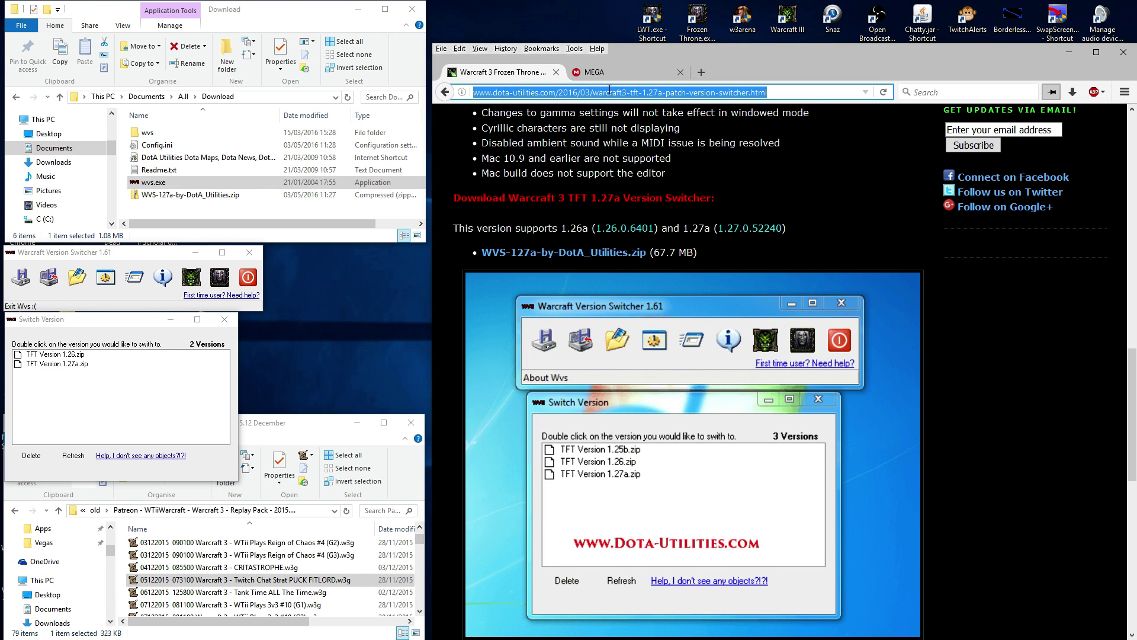
pyautogui.click(779, 197)
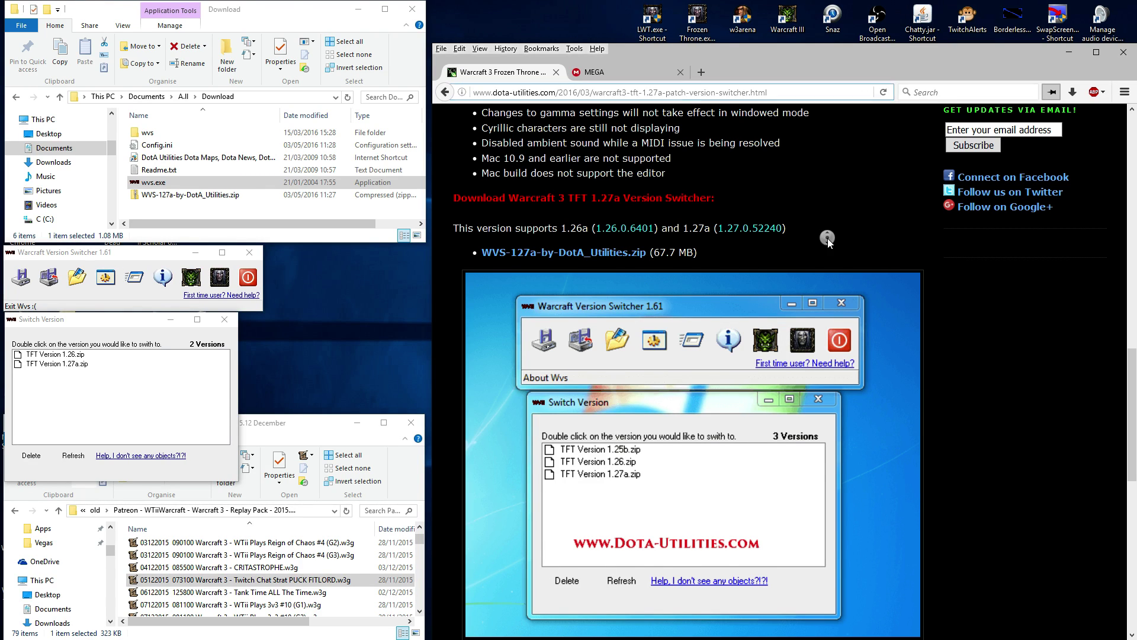
pyautogui.scroll(15, 776, 207)
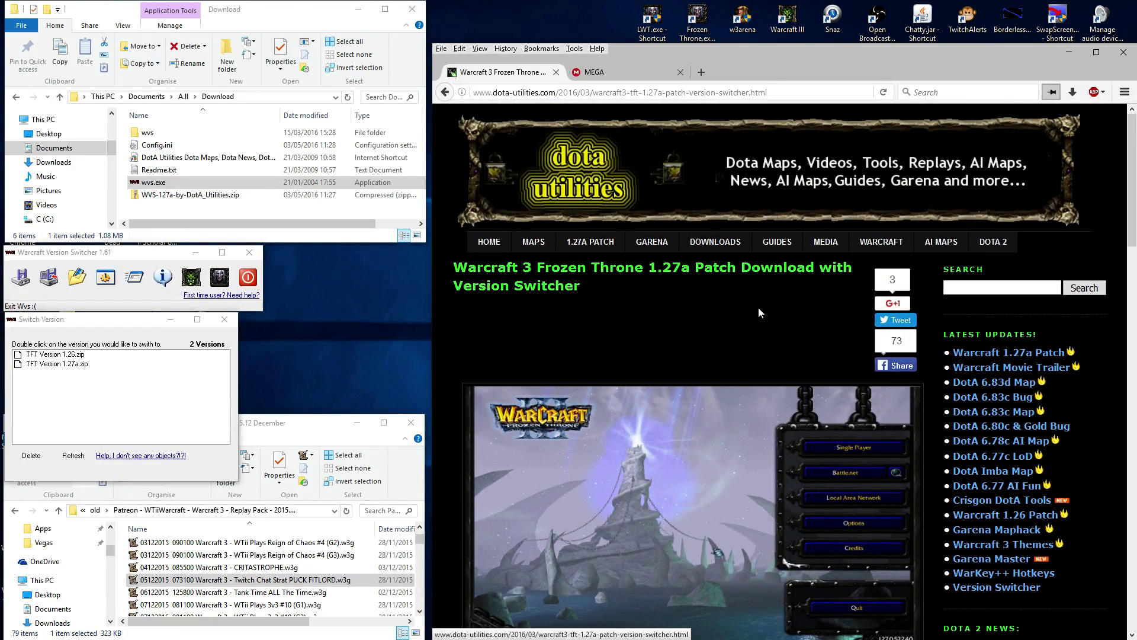